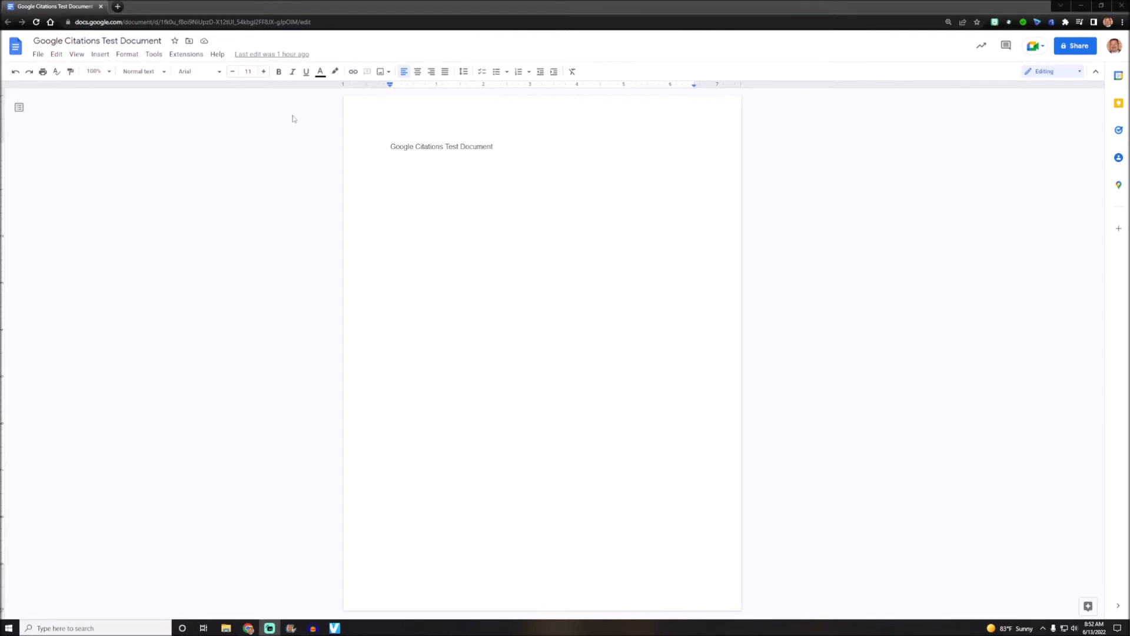
- Open the document's Citations tool and set the citation style to APA (7th ed.)
{"action": "left_click", "coordinate": [154, 54]}
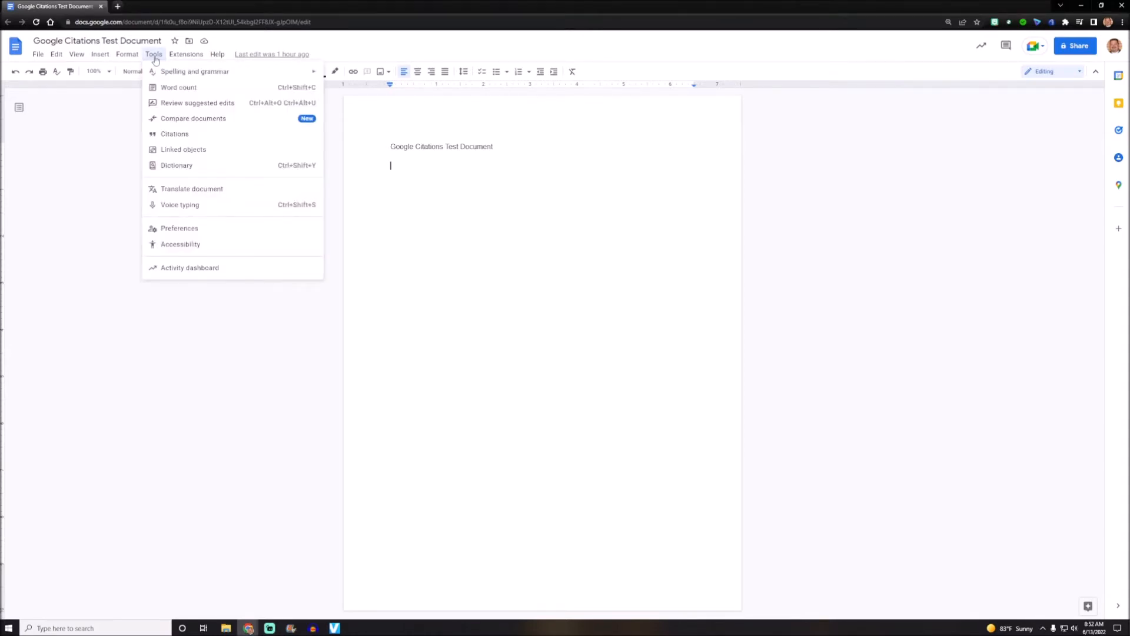
{"action": "left_click", "coordinate": [168, 134]}
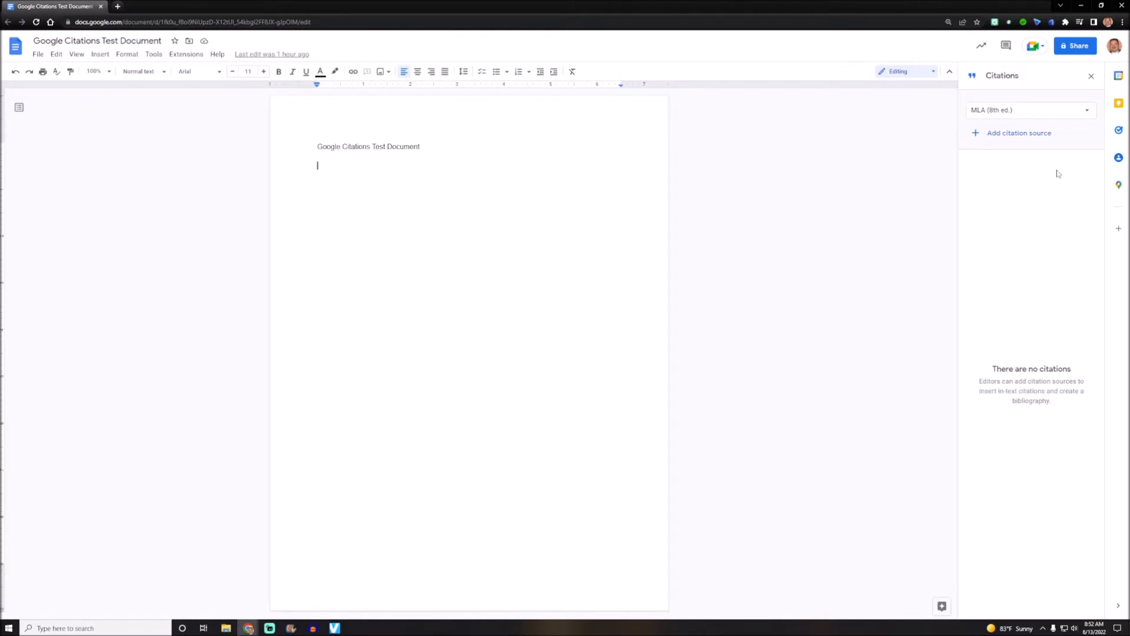
{"action": "left_click", "coordinate": [1087, 111]}
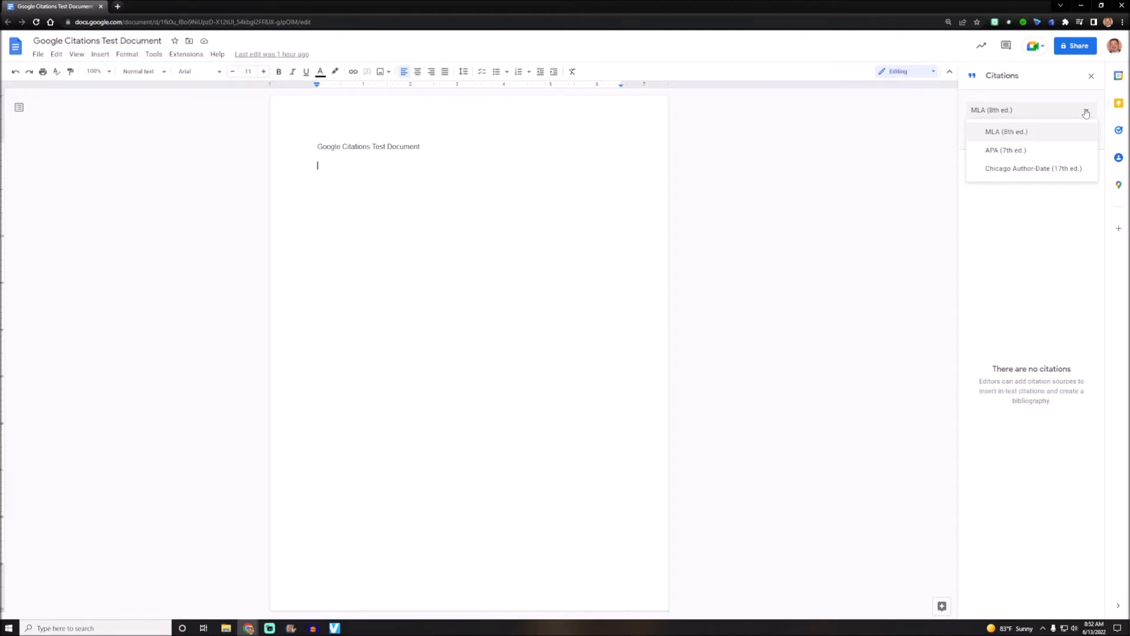
{"action": "left_click", "coordinate": [1036, 159]}
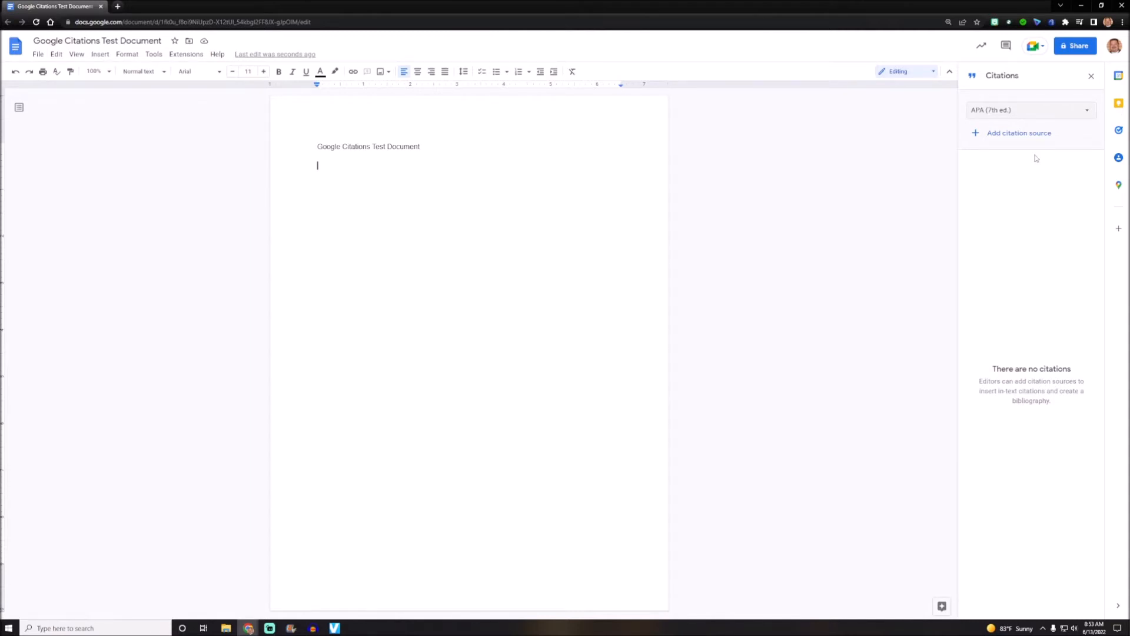
{"action": "left_click", "coordinate": [1002, 133]}
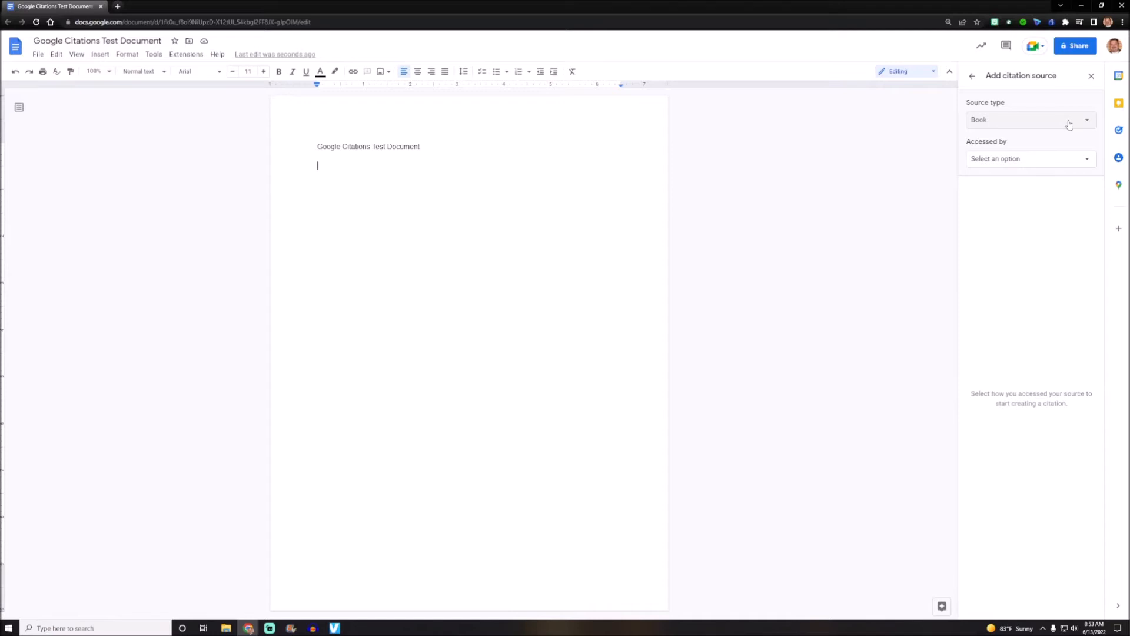
{"action": "left_click", "coordinate": [1069, 166]}
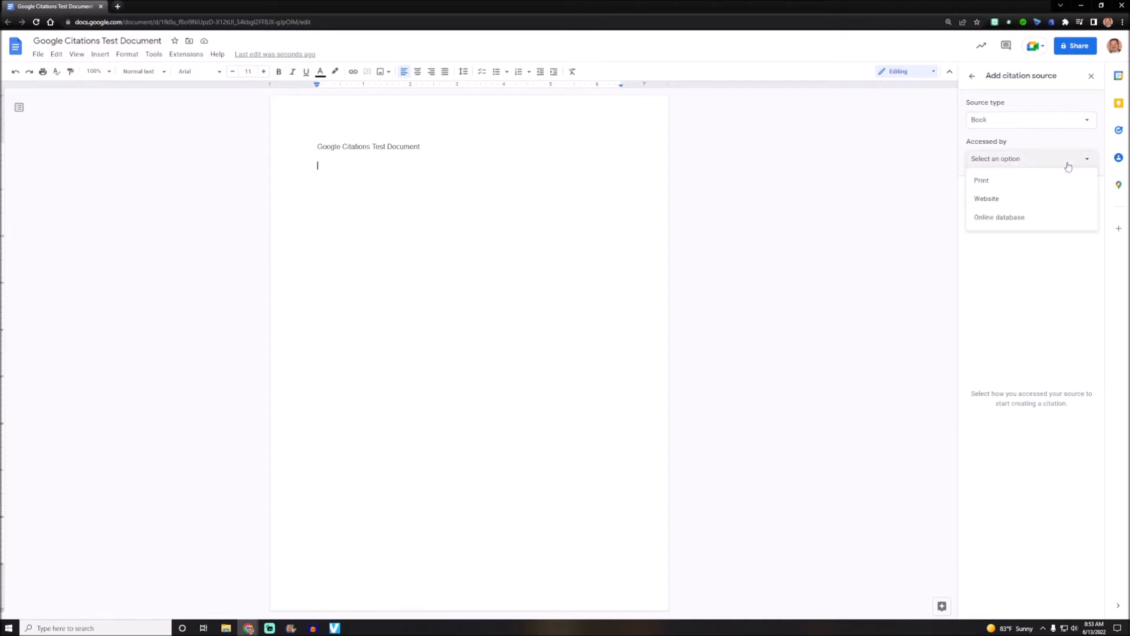
{"action": "left_click", "coordinate": [1011, 184]}
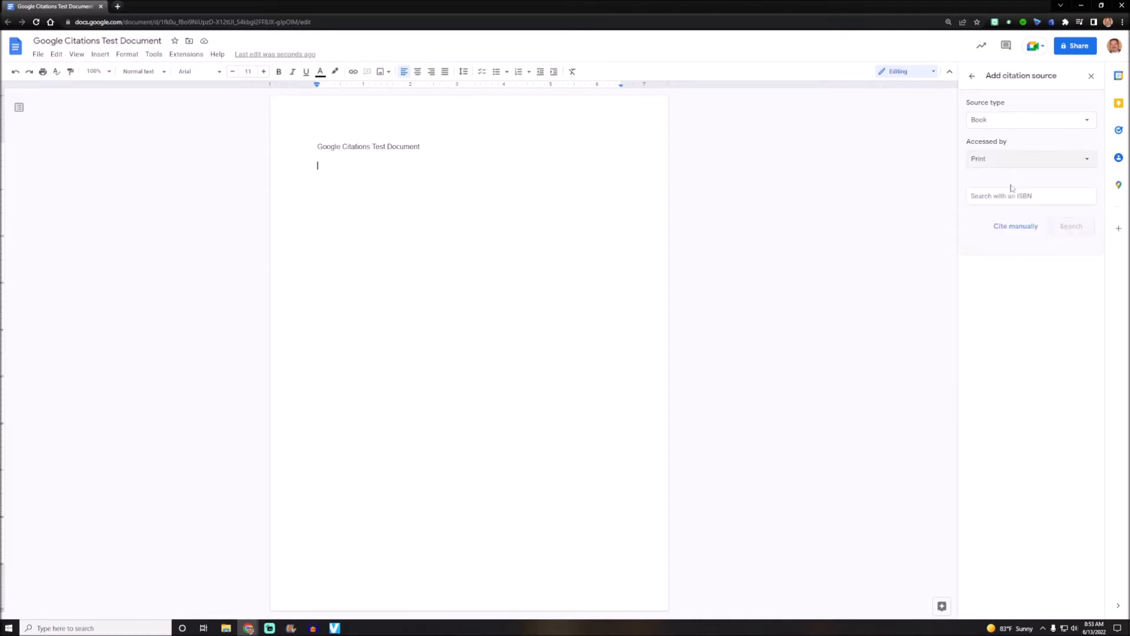
{"action": "left_click", "coordinate": [1049, 200]}
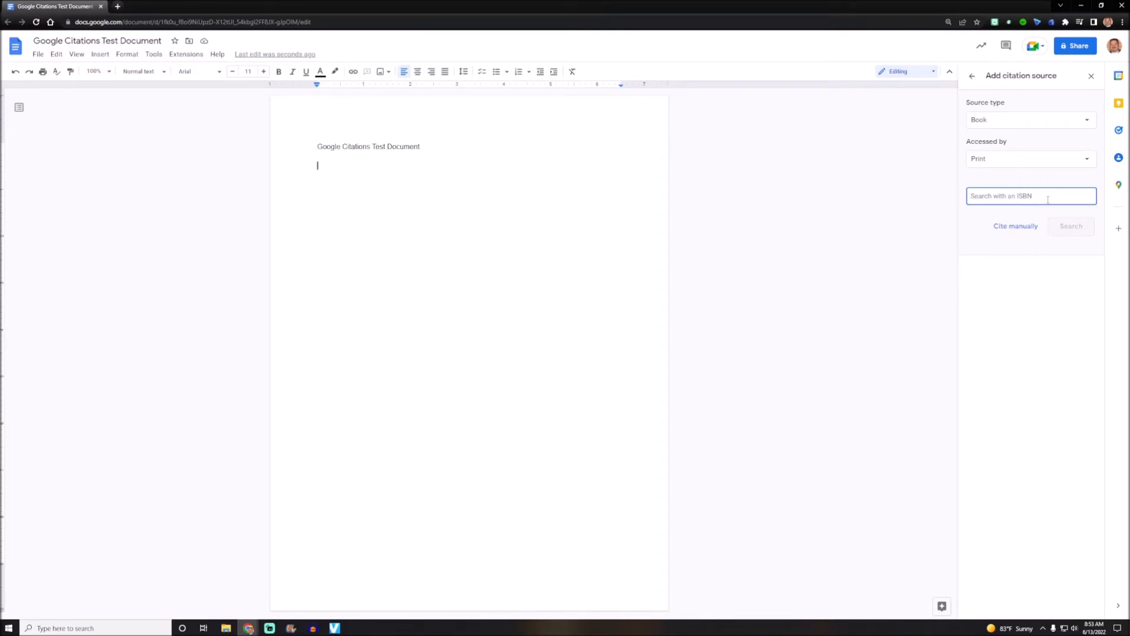
{"action": "type", "text": "978"}
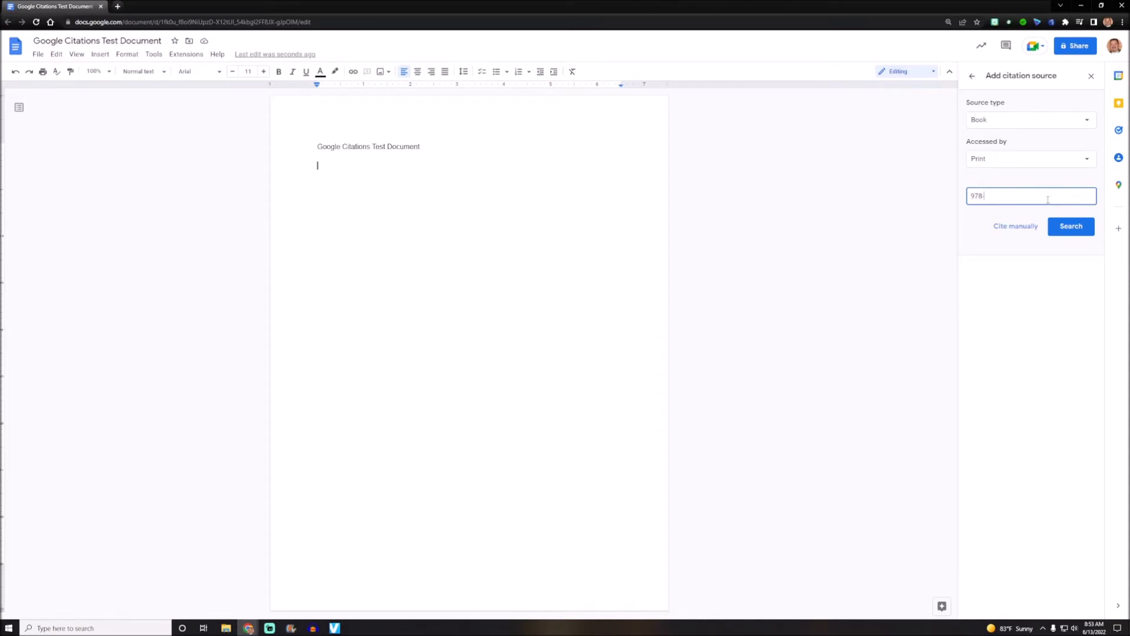
{"action": "type", "text": "-1-4522-0398-0"}
{"action": "left_click", "coordinate": [1070, 232]}
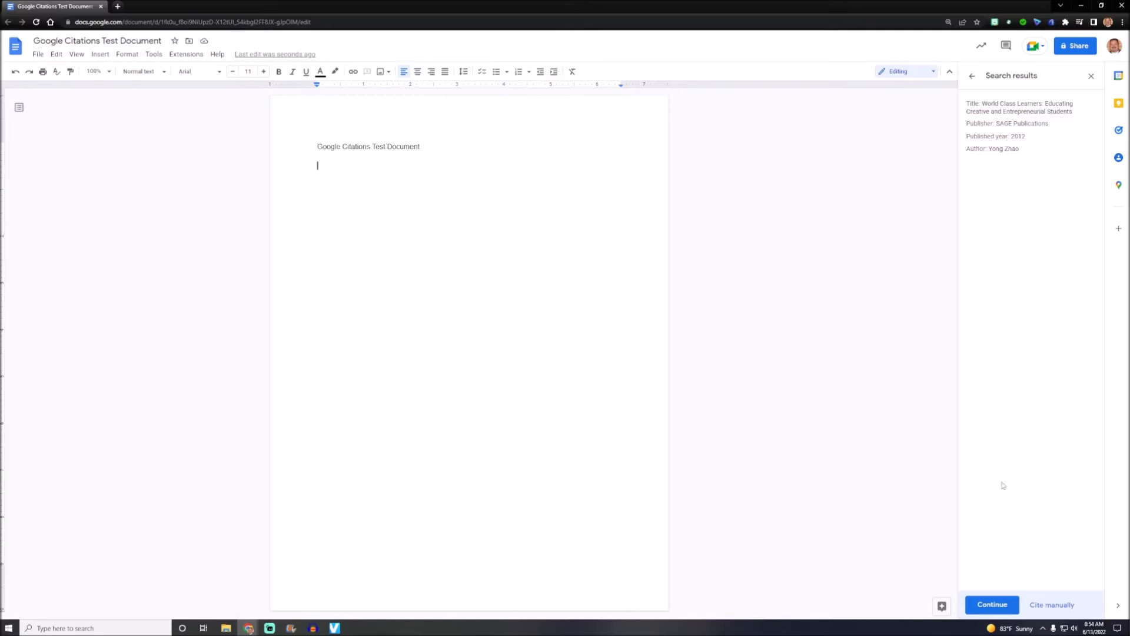
{"action": "left_click", "coordinate": [998, 606]}
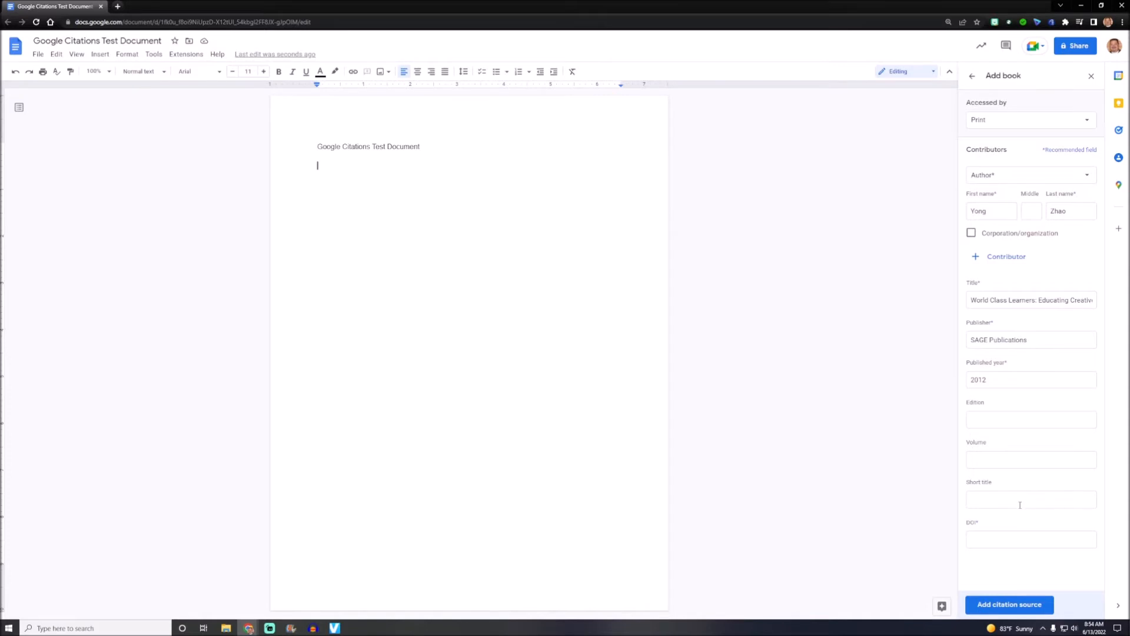
{"action": "left_click", "coordinate": [1010, 605]}
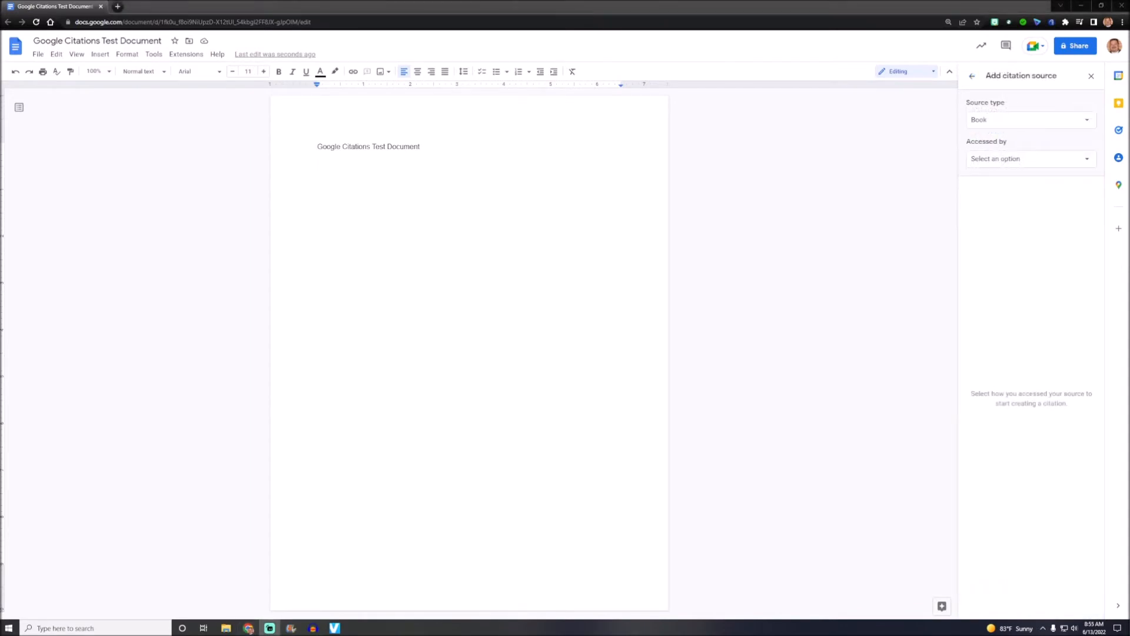
{"action": "left_click", "coordinate": [1088, 163]}
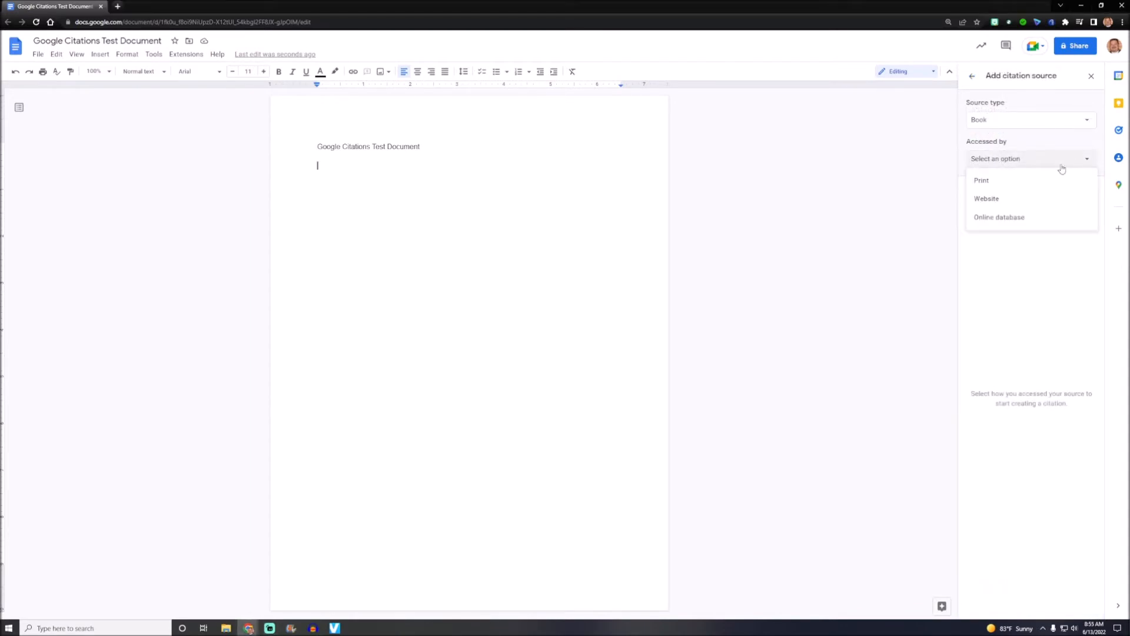
{"action": "left_click", "coordinate": [1011, 183]}
{"action": "left_click", "coordinate": [1043, 197]}
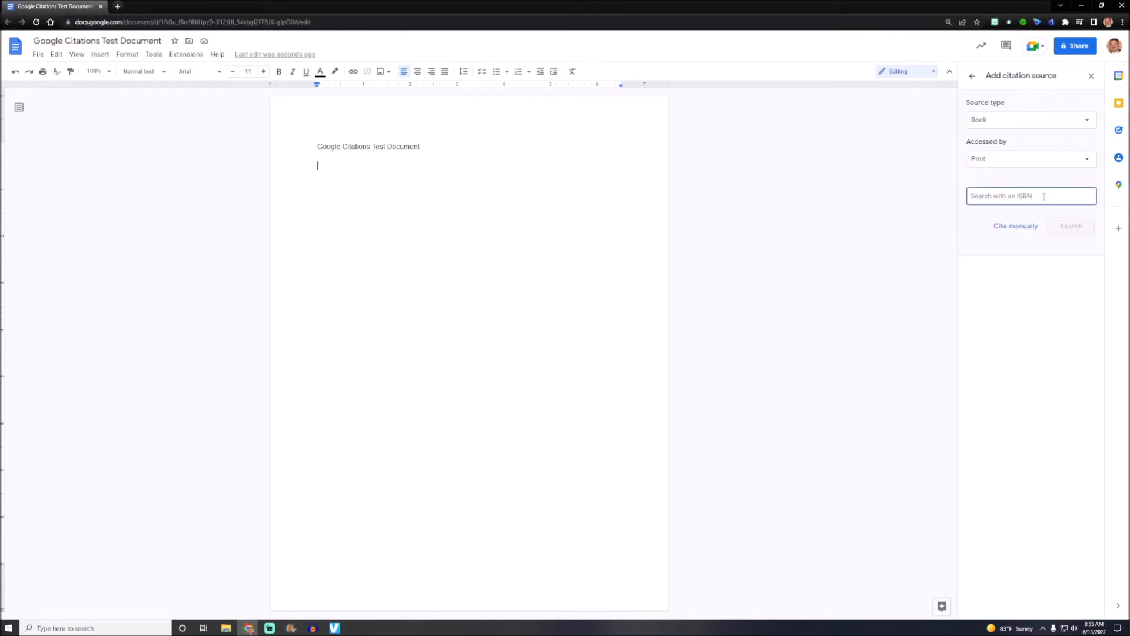
{"action": "type", "text": "978"}
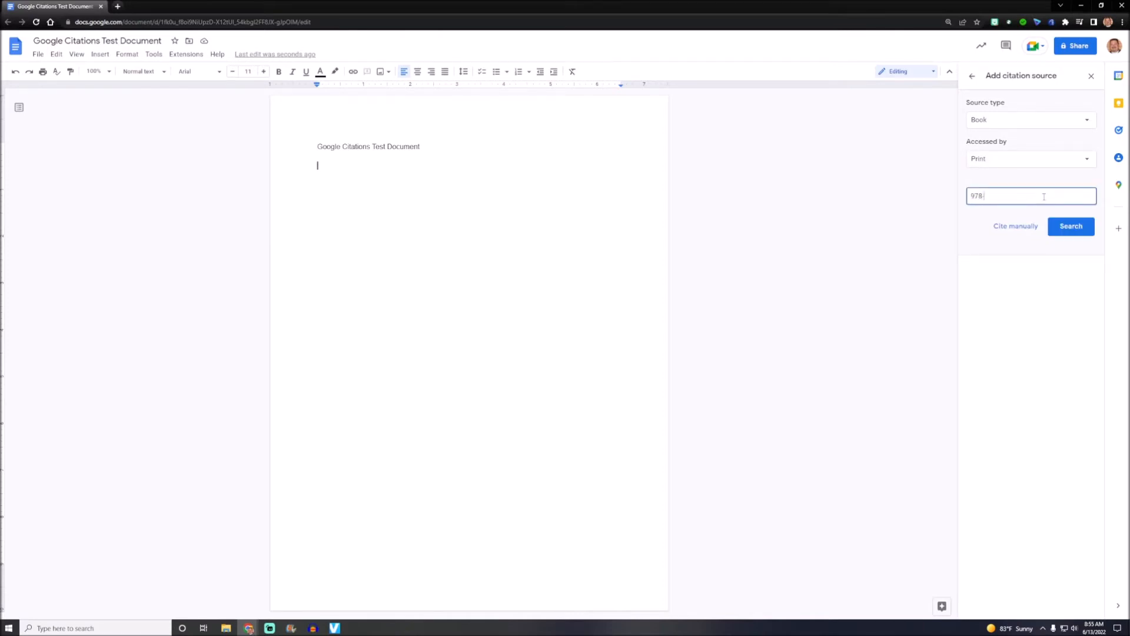
{"action": "type", "text": "-1-4129-9430-9"}
{"action": "left_click", "coordinate": [1072, 229]}
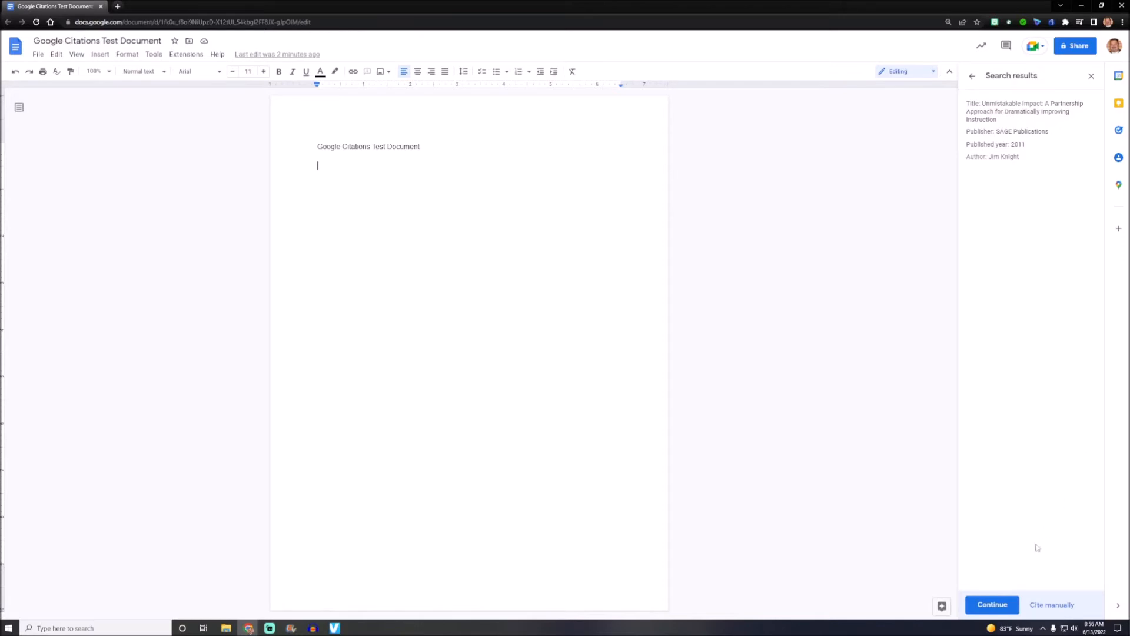
{"action": "left_click", "coordinate": [992, 605]}
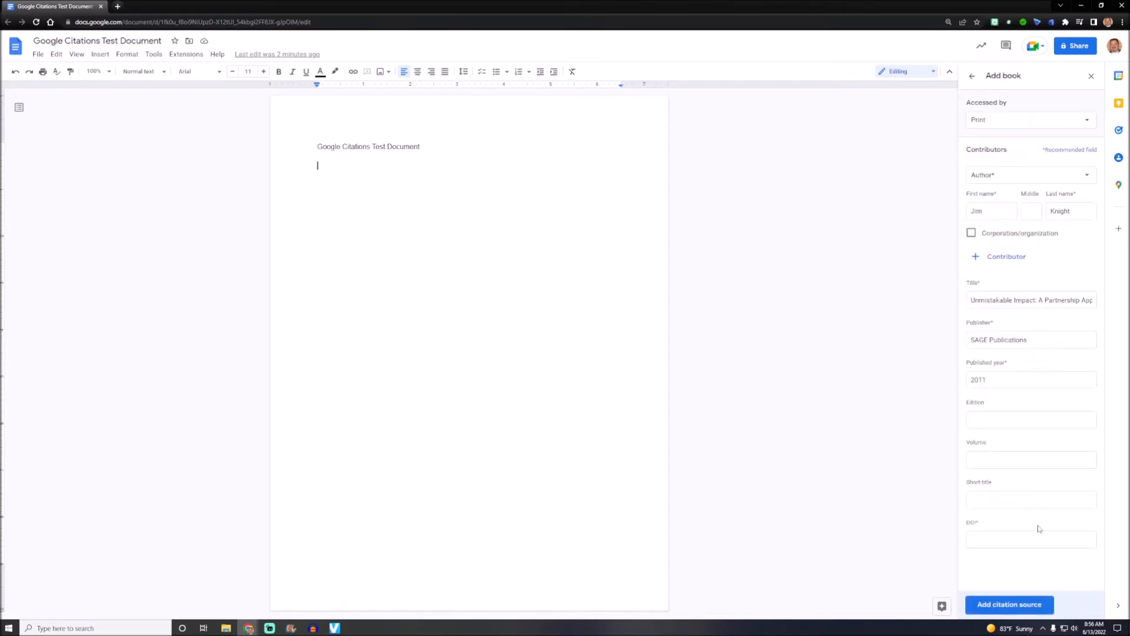
{"action": "left_click", "coordinate": [1015, 608]}
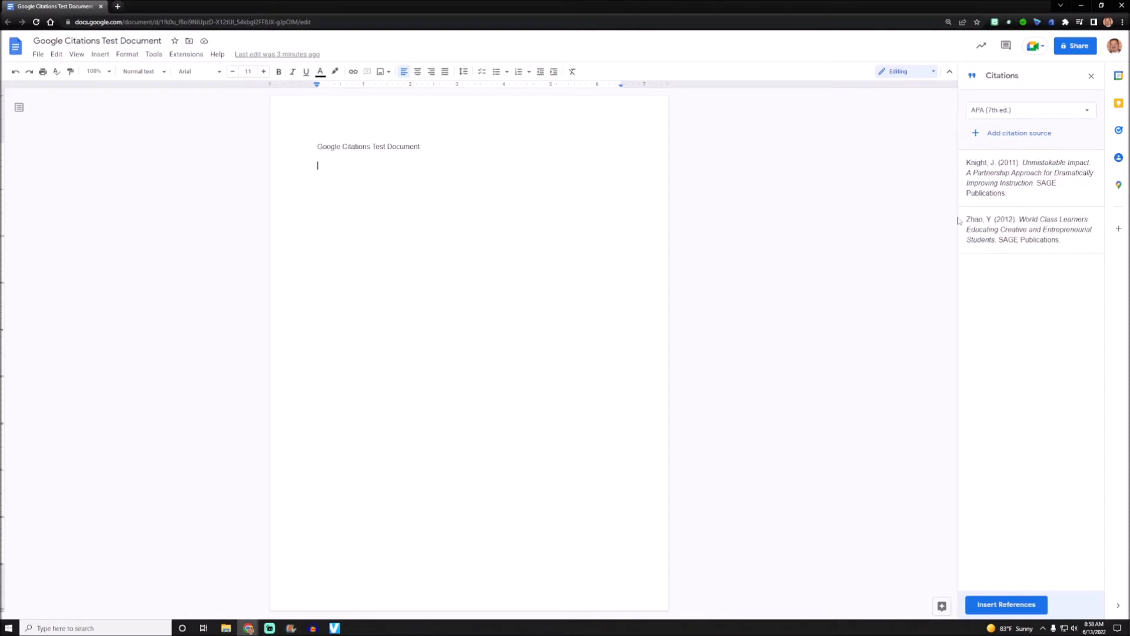
- Start a new citation source with source type Journal article, accessed by Print
{"action": "left_click", "coordinate": [977, 132]}
{"action": "left_click", "coordinate": [1022, 124]}
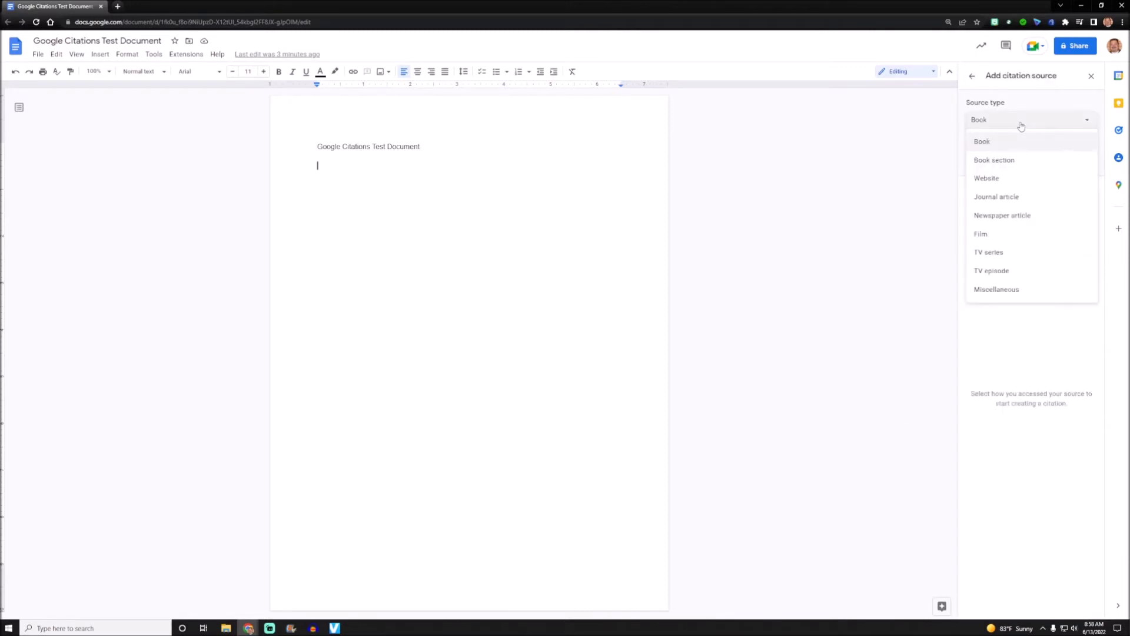
{"action": "left_click", "coordinate": [1006, 201]}
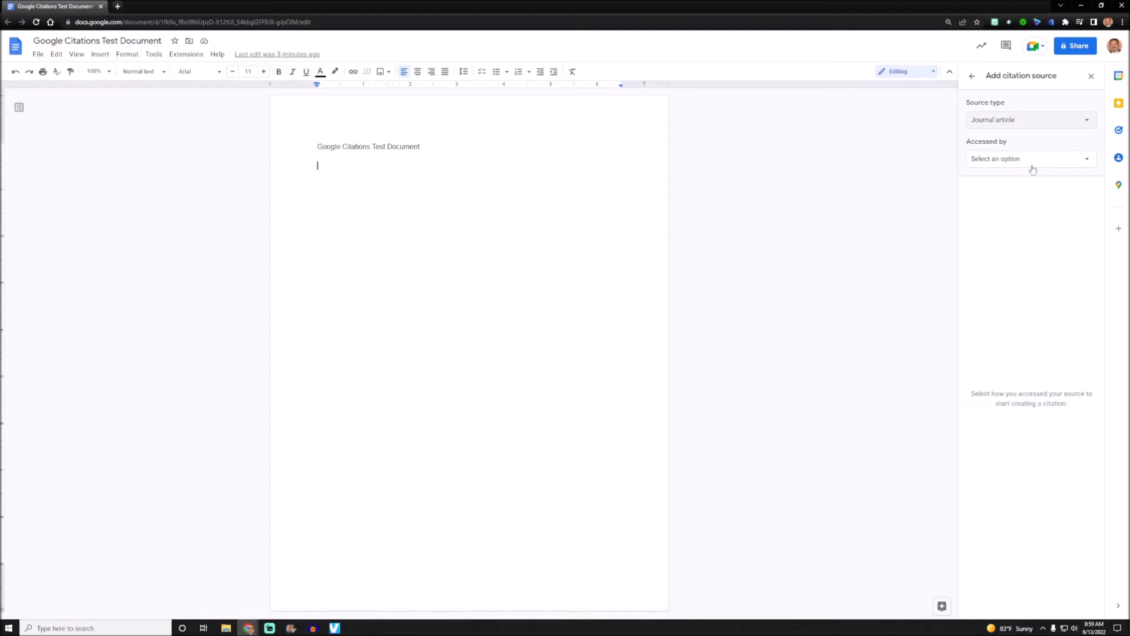
{"action": "left_click", "coordinate": [1043, 160]}
{"action": "left_click", "coordinate": [989, 185]}
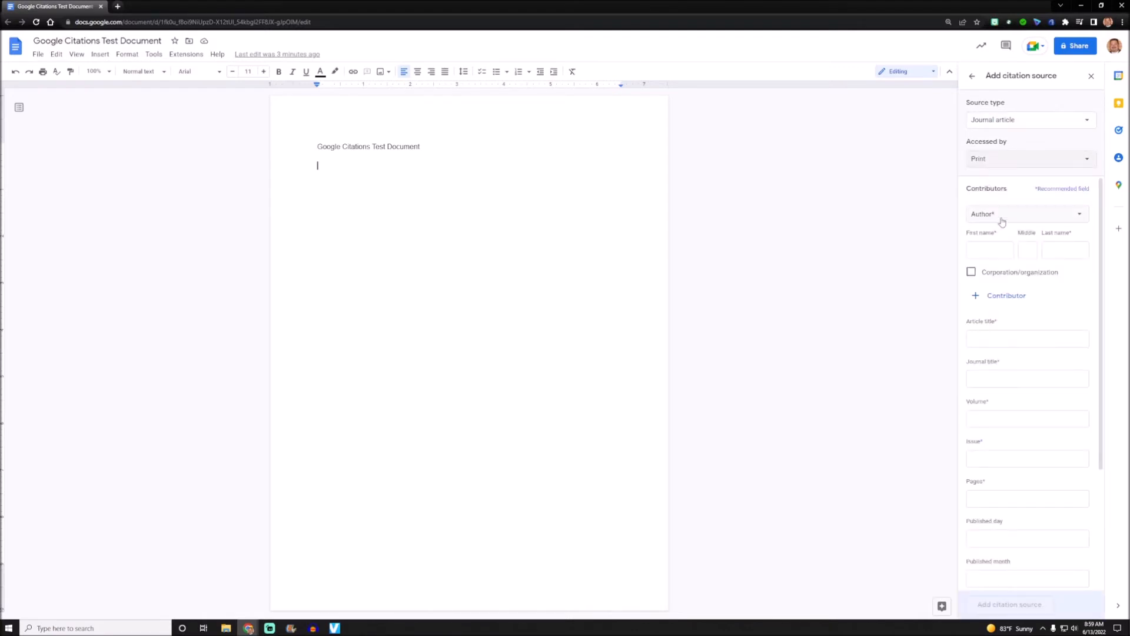
- Enter the journal article author's first and last name, leaving the middle name blank
{"action": "left_click", "coordinate": [989, 251]}
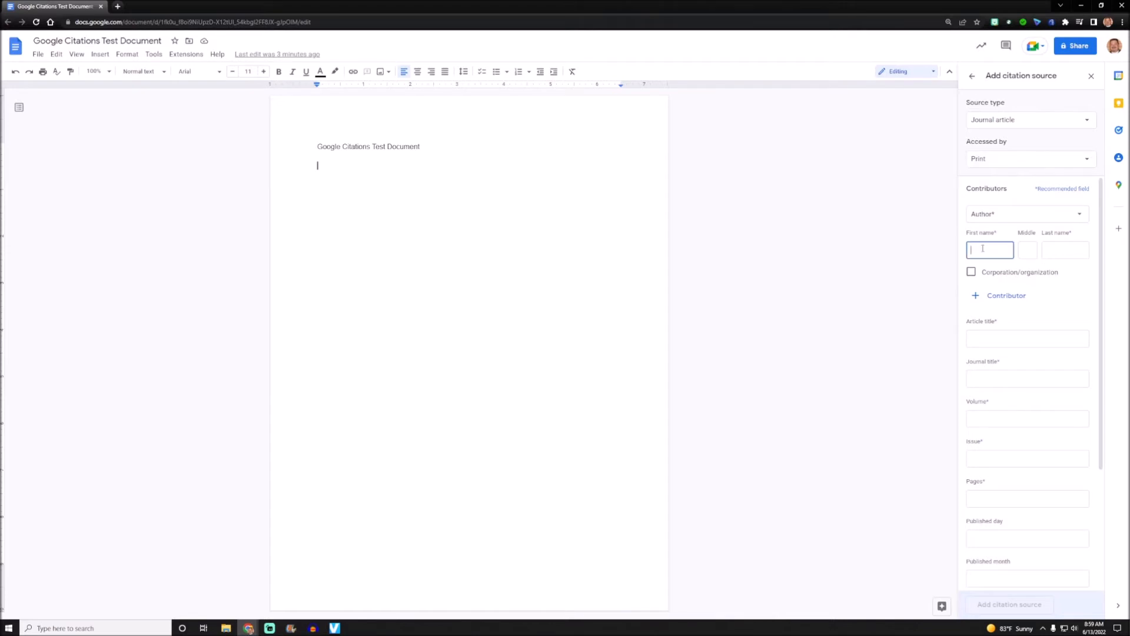
{"action": "type", "text": "Je"}
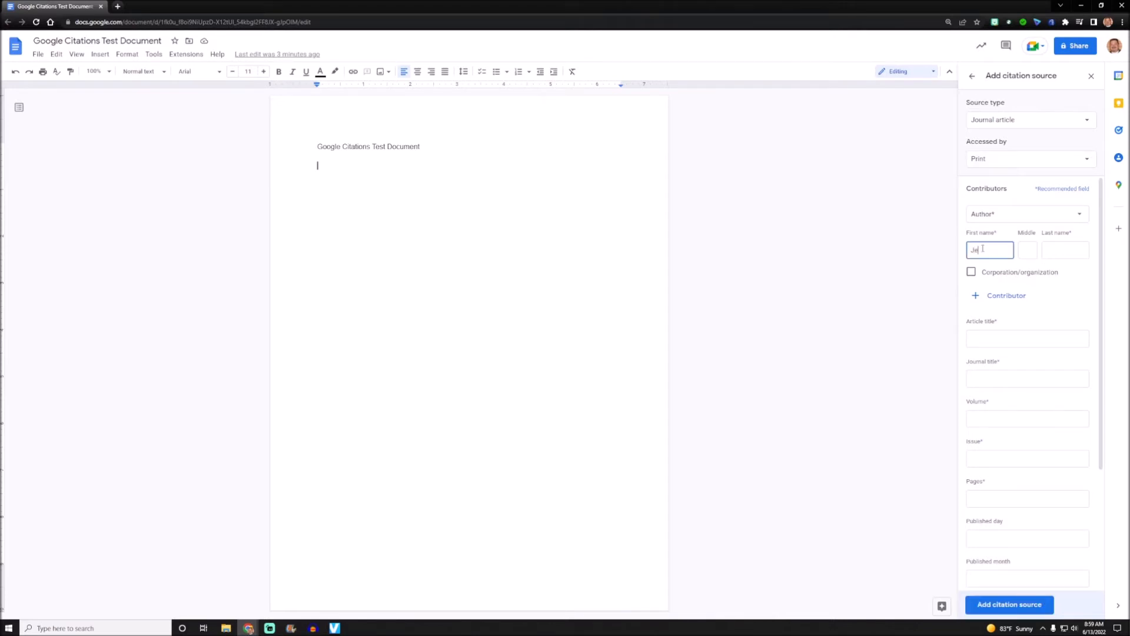
{"action": "type", "text": "nnifer S"}
{"action": "key", "text": "Tab"}
{"action": "key", "text": "Tab"}
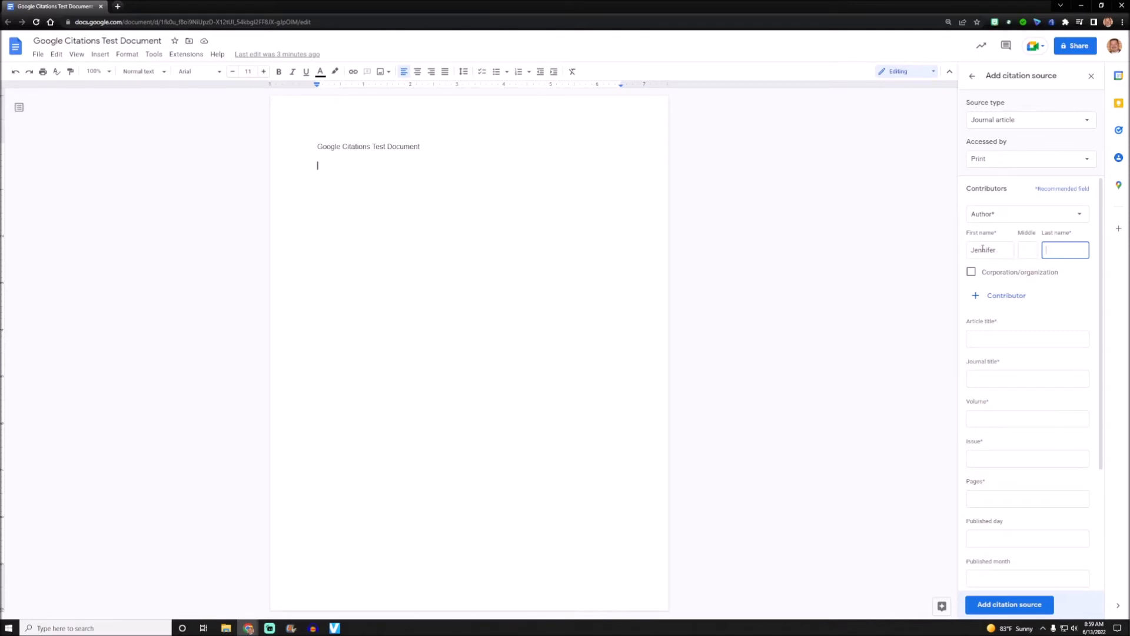
{"action": "type", "text": "Snelling"}
- Set the article title to "The Workforce of the Future" and the journal title to "Empowereed Learner"
{"action": "left_click", "coordinate": [984, 338]}
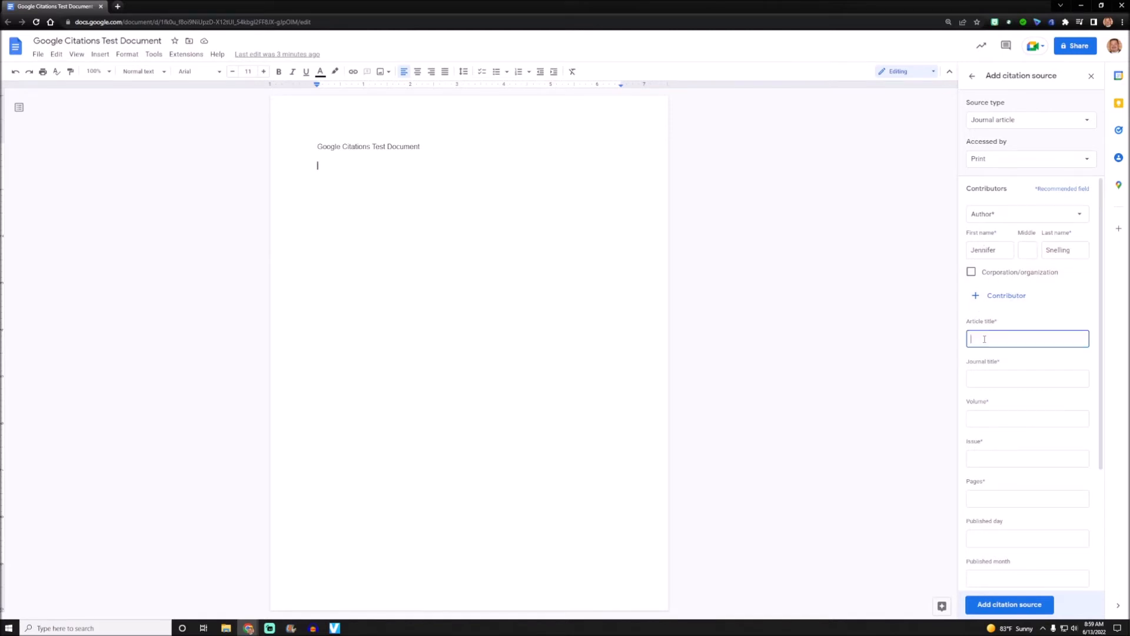
{"action": "type", "text": "The Workforce of the Future"}
{"action": "left_click", "coordinate": [1010, 378]}
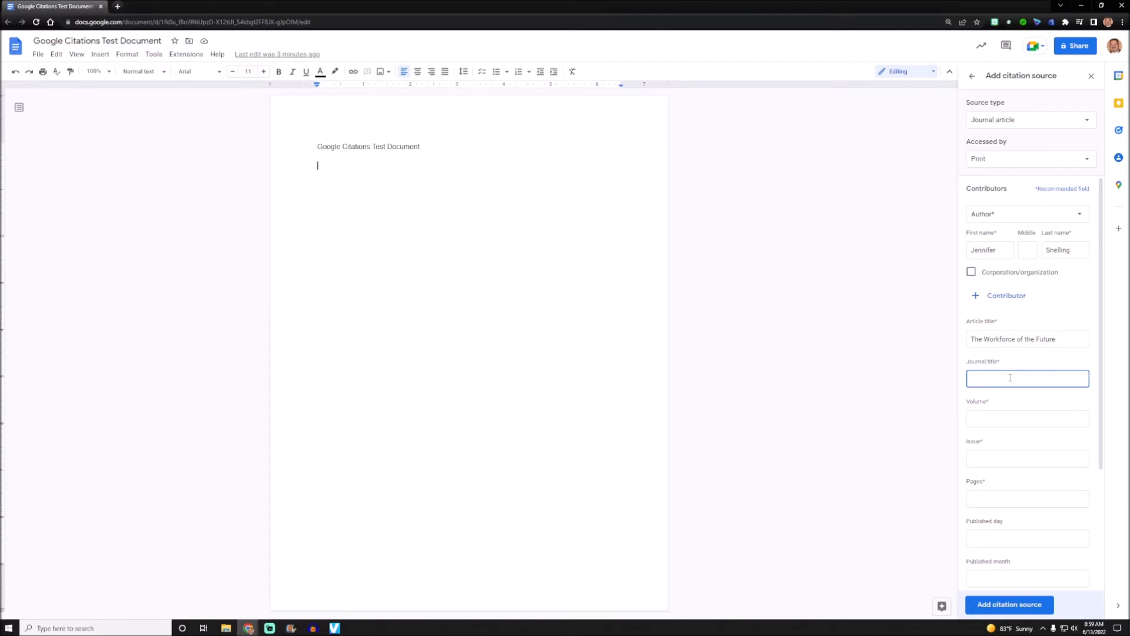
{"action": "type", "text": "Empowereed Learner"}
- Leave the volume blank, and set the article's issue to "January, 2018" and its pages to 15-21
{"action": "left_click", "coordinate": [1005, 417]}
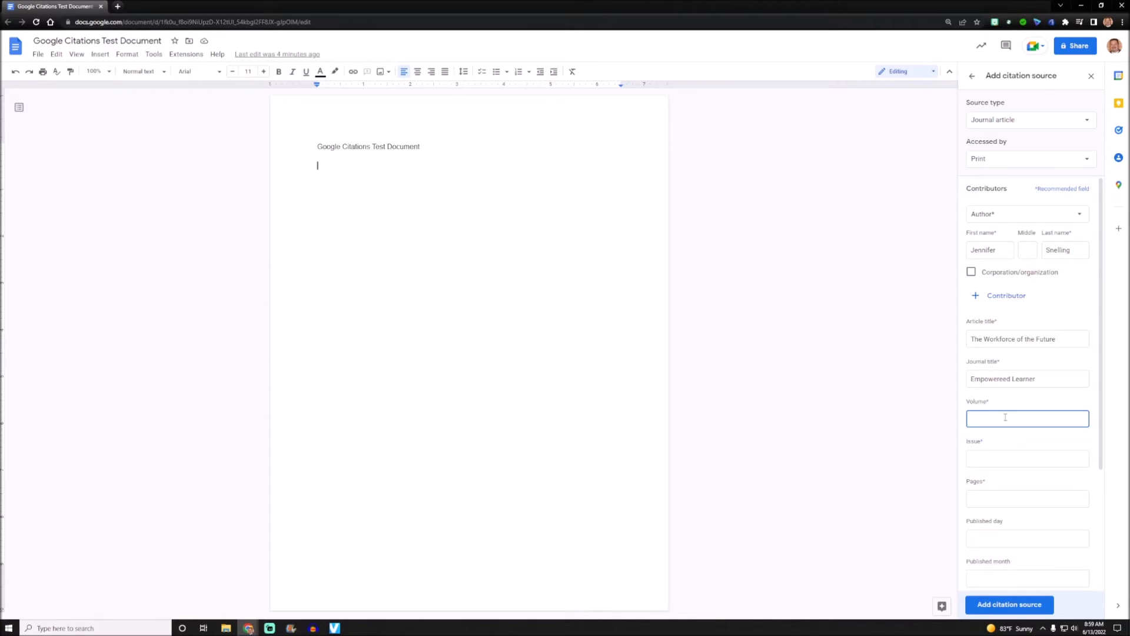
{"action": "left_click", "coordinate": [989, 462]}
{"action": "type", "text": "January, 2018"}
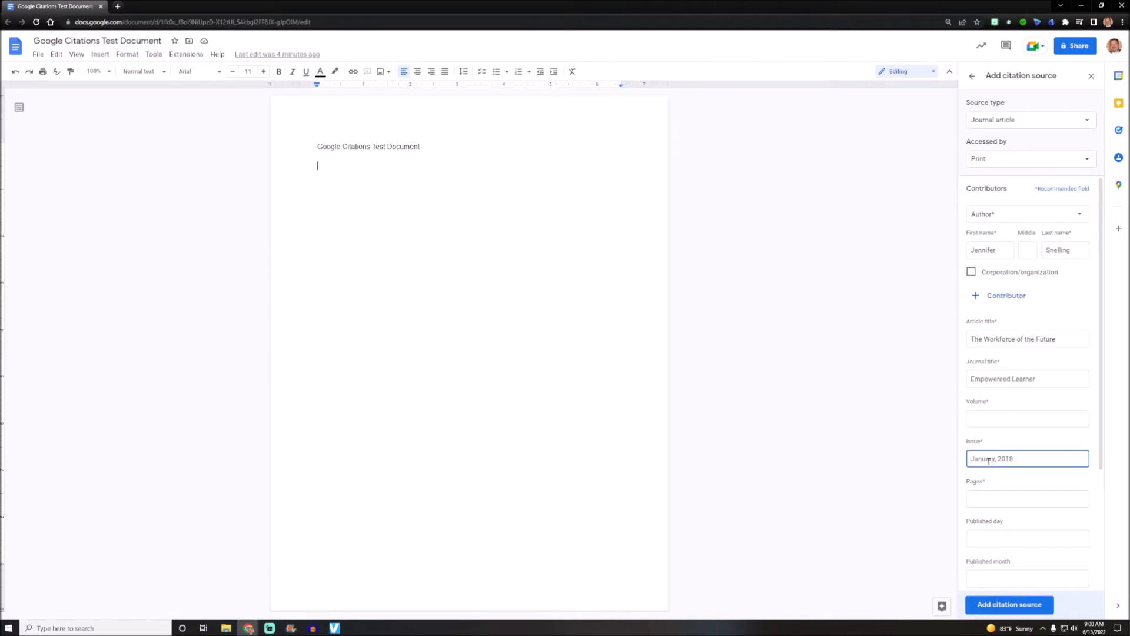
{"action": "left_click", "coordinate": [990, 501]}
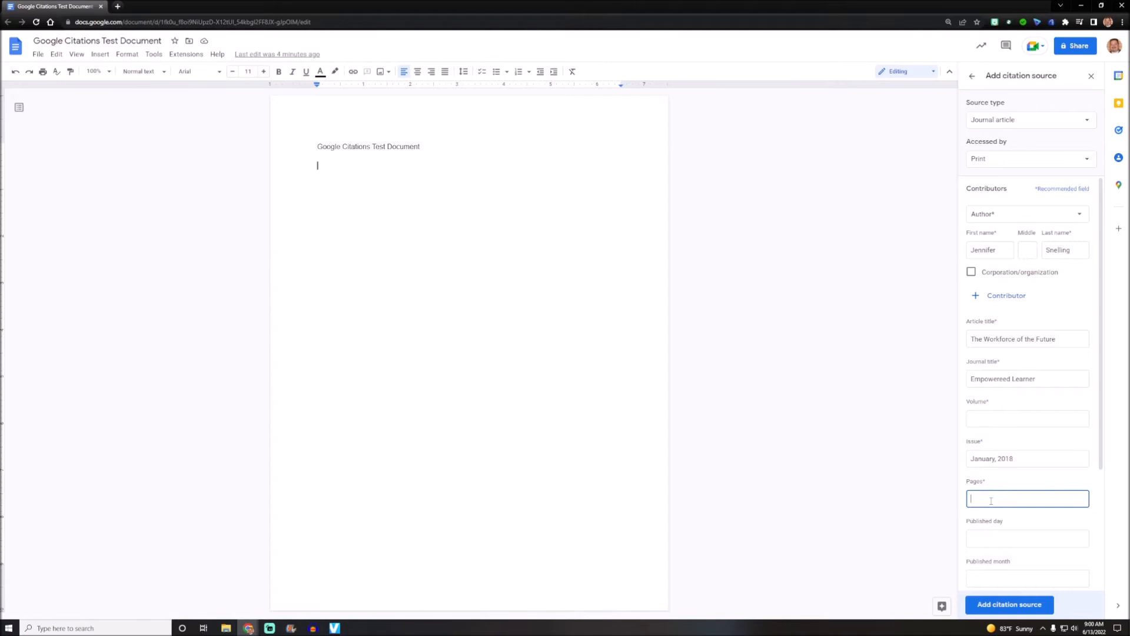
{"action": "type", "text": "15-21"}
- Enter "January, 2018" as the published month and add the journal article to the citation sources
{"action": "left_click", "coordinate": [1002, 578]}
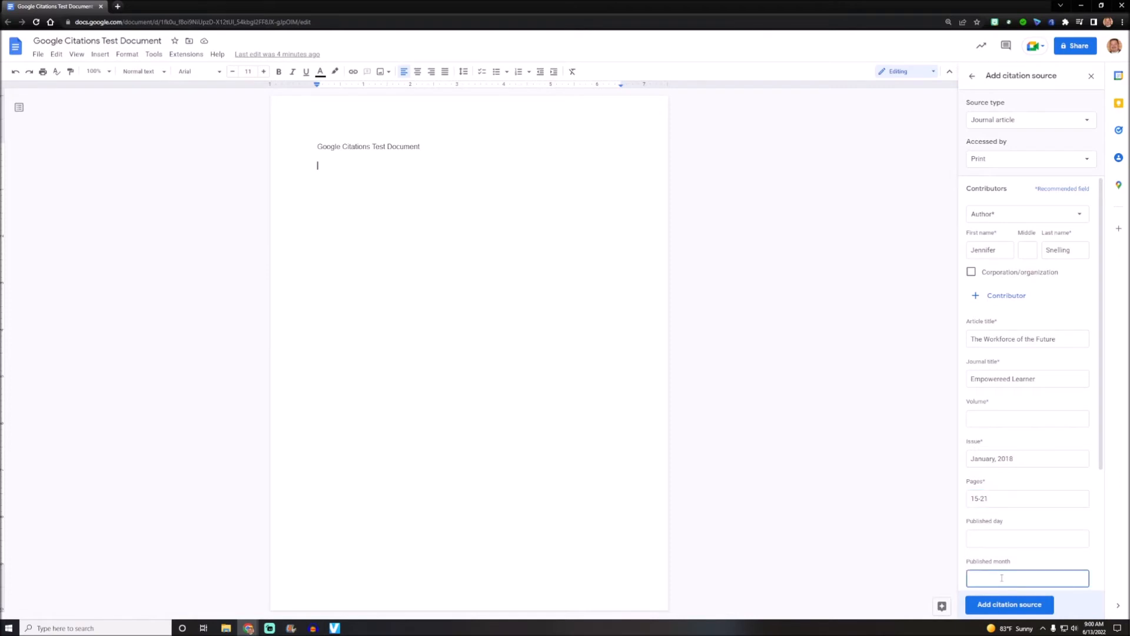
{"action": "type", "text": "January, 2018"}
{"action": "left_click", "coordinate": [1010, 607]}
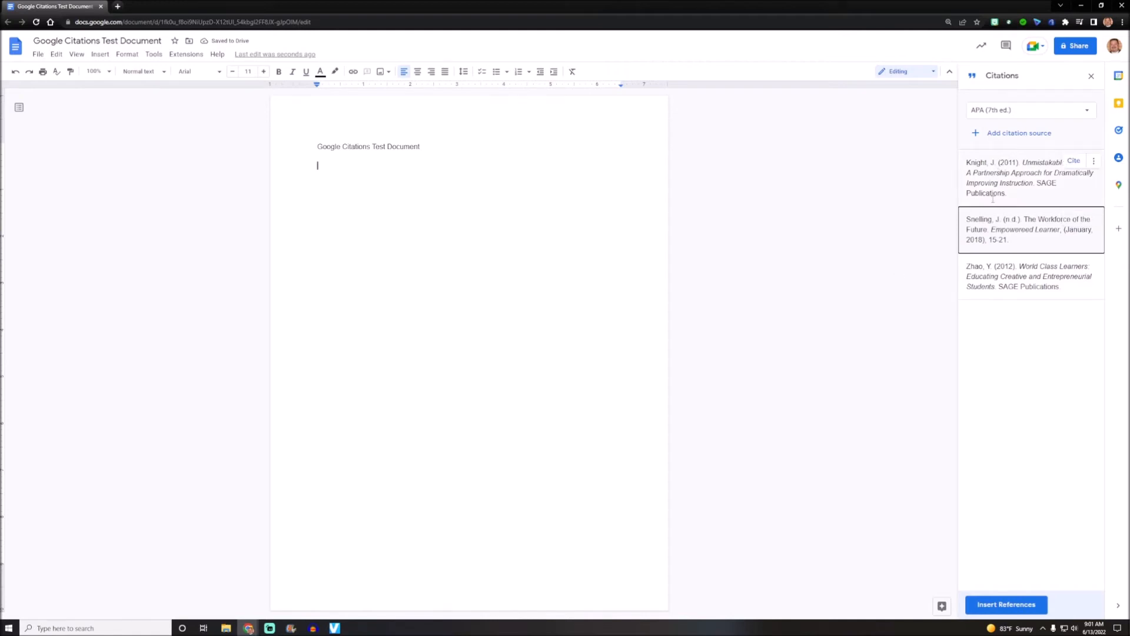
- Search Google for "teen vaping rates" in a new browser tab
{"action": "mouse_move", "coordinate": [992, 276]}
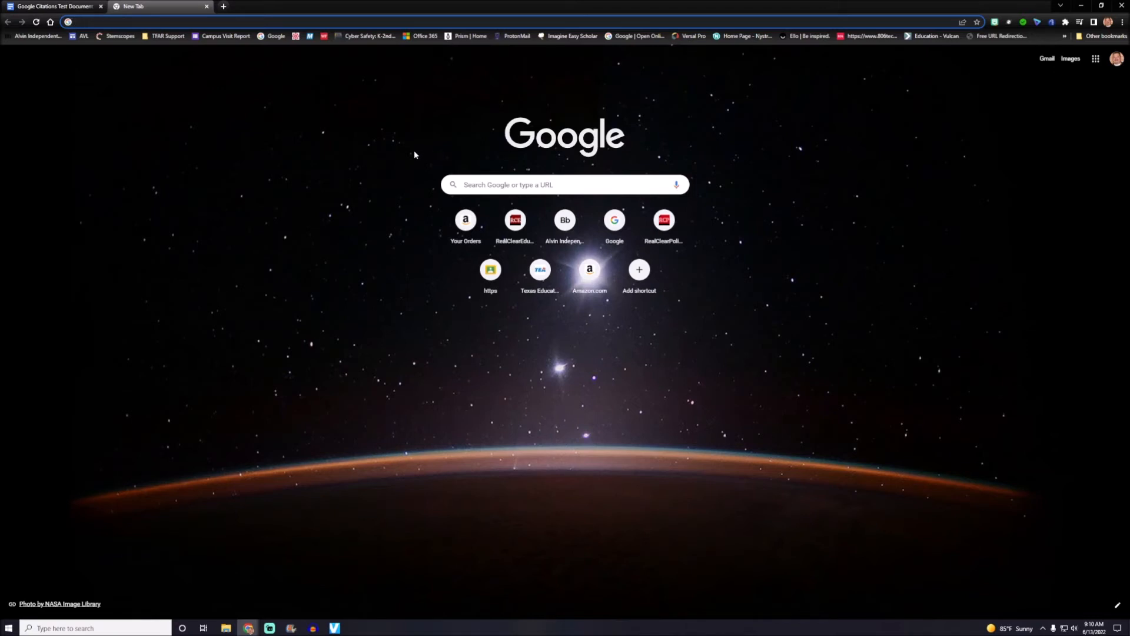
{"action": "type", "text": "teen "}
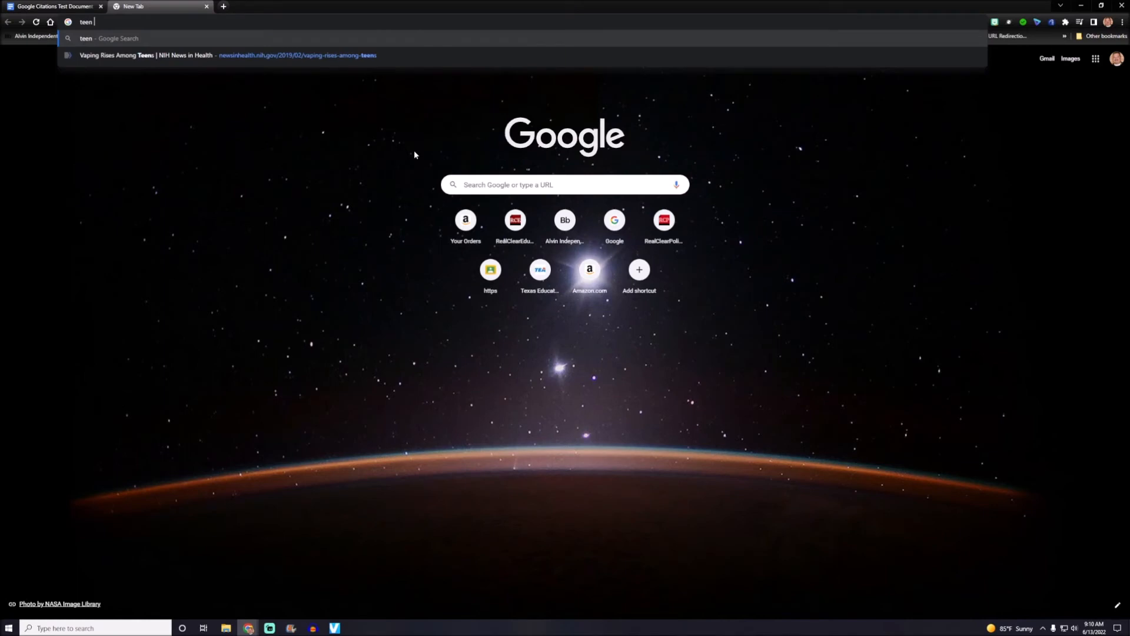
{"action": "type", "text": "vaping r"}
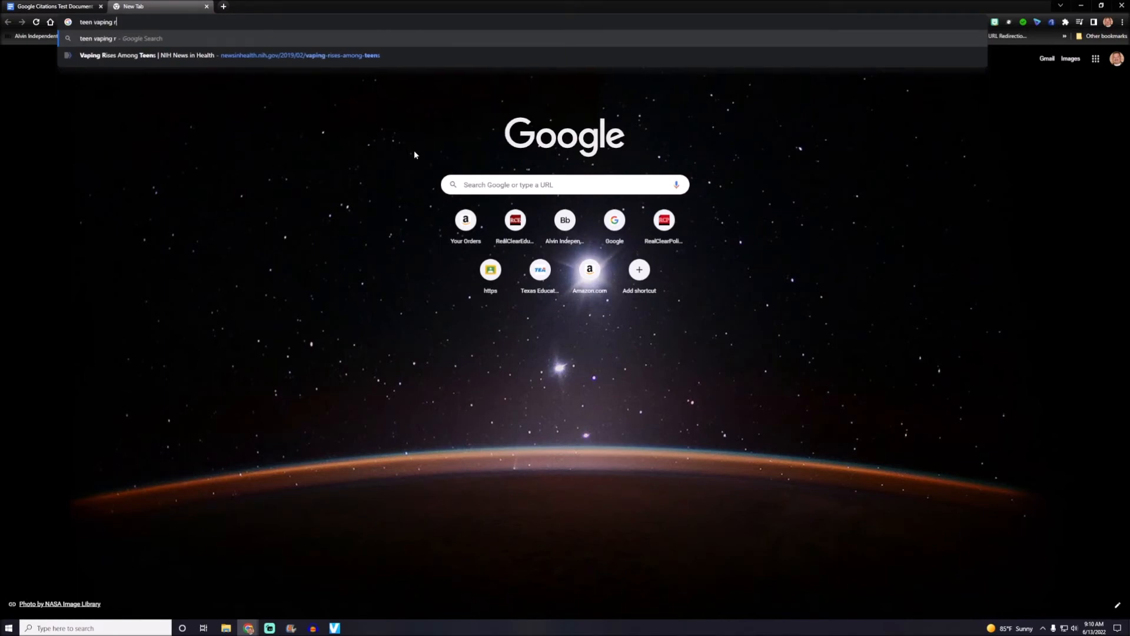
{"action": "type", "text": "ates"}
{"action": "key", "text": "Return"}
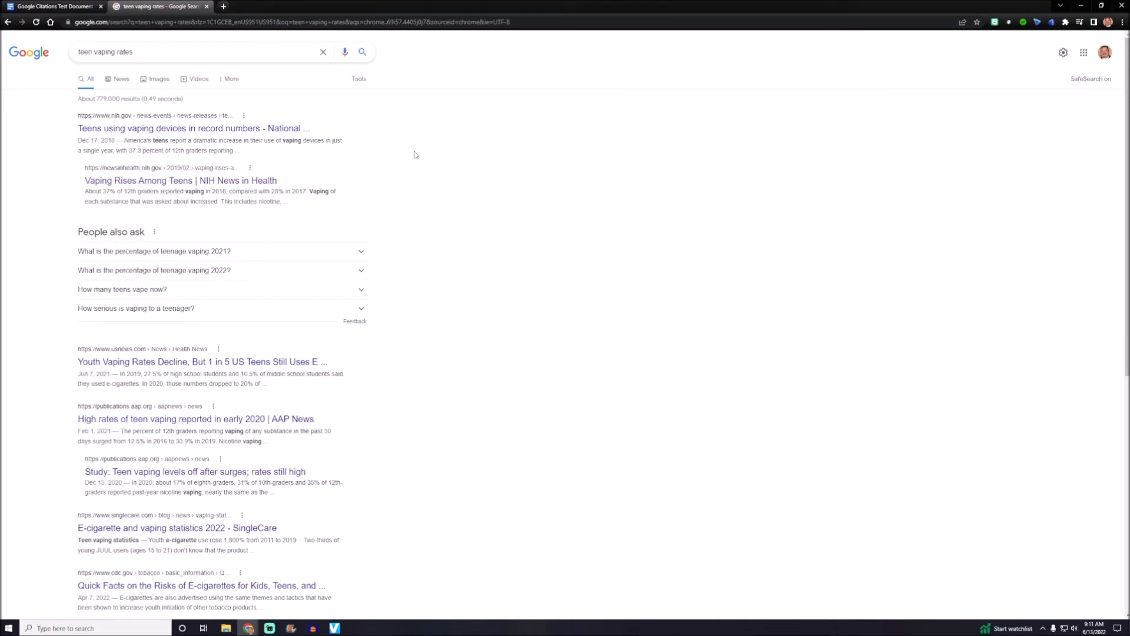
- Open the NIH search result "Teens using vaping devices in record numbers" and copy its page URL
{"action": "left_click", "coordinate": [158, 132]}
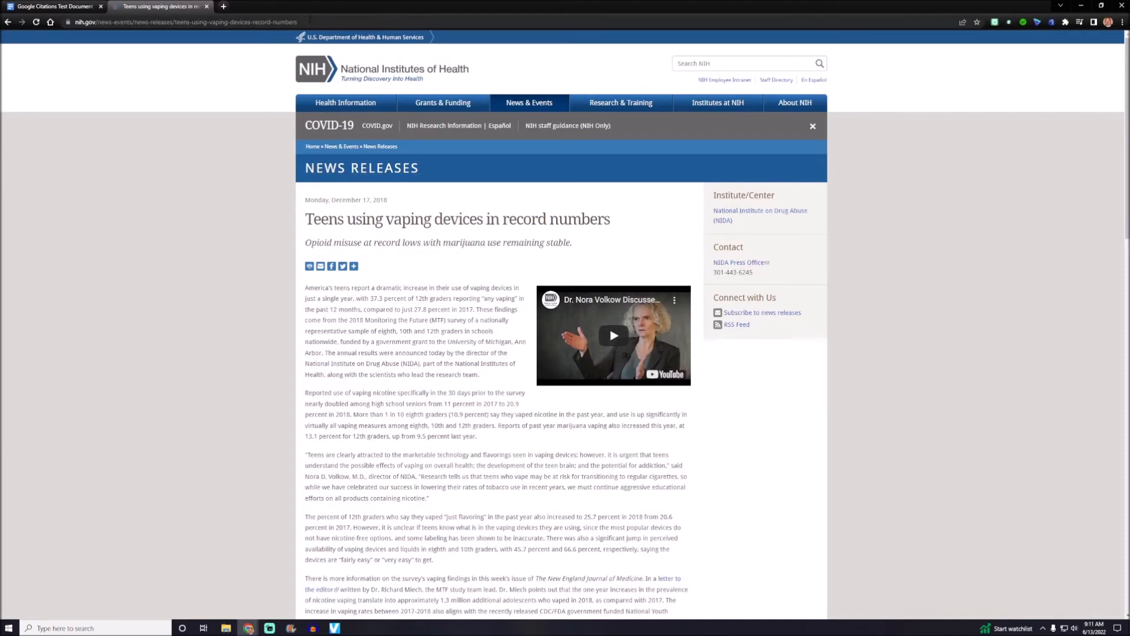
{"action": "left_click", "coordinate": [304, 22]}
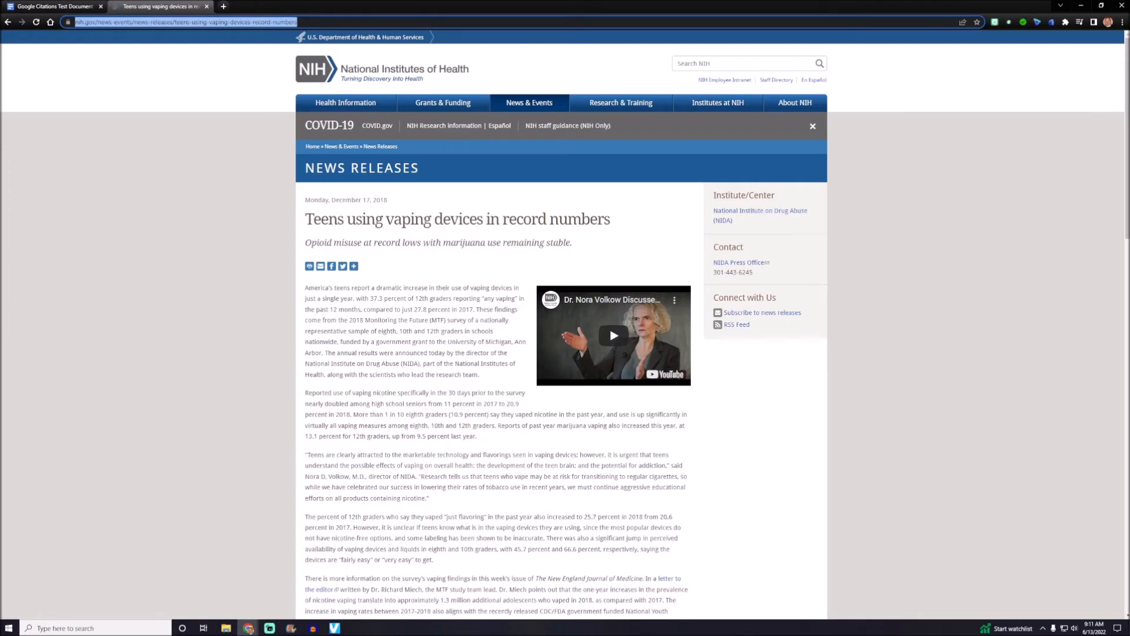
{"action": "right_click", "coordinate": [300, 24]}
{"action": "left_click", "coordinate": [322, 73]}
- Back in the Google Docs document, look up the copied NIH URL as a website source and add it to the citation sources
{"action": "left_click", "coordinate": [63, 9]}
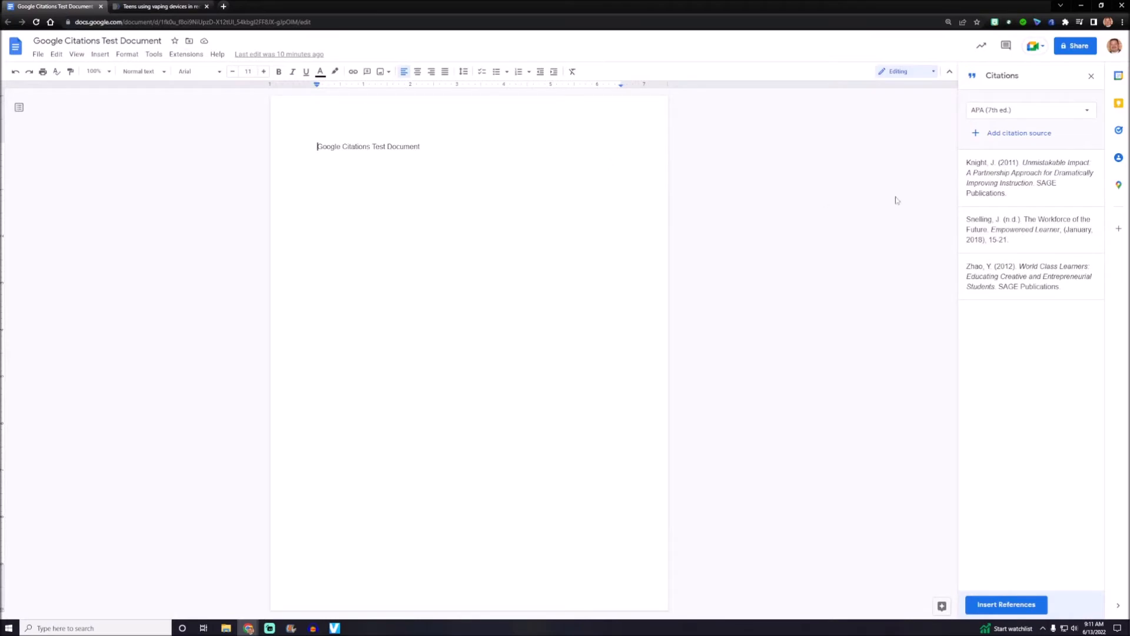
{"action": "left_click", "coordinate": [1000, 136]}
{"action": "left_click", "coordinate": [1019, 125]}
{"action": "left_click", "coordinate": [1000, 178]}
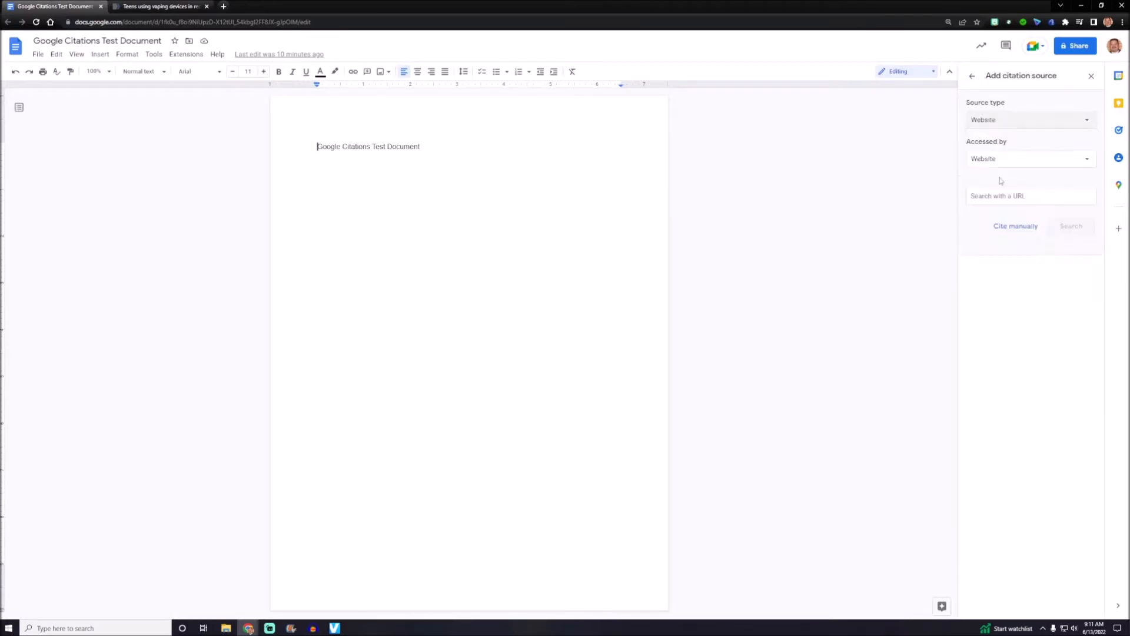
{"action": "right_click", "coordinate": [984, 200]}
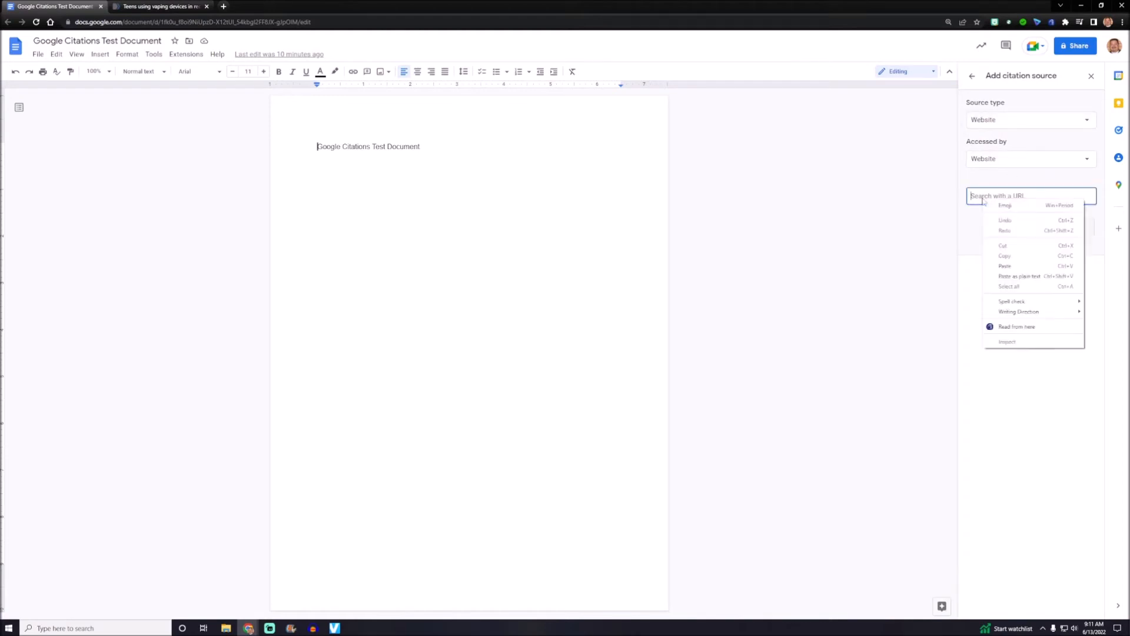
{"action": "left_click", "coordinate": [1001, 265]}
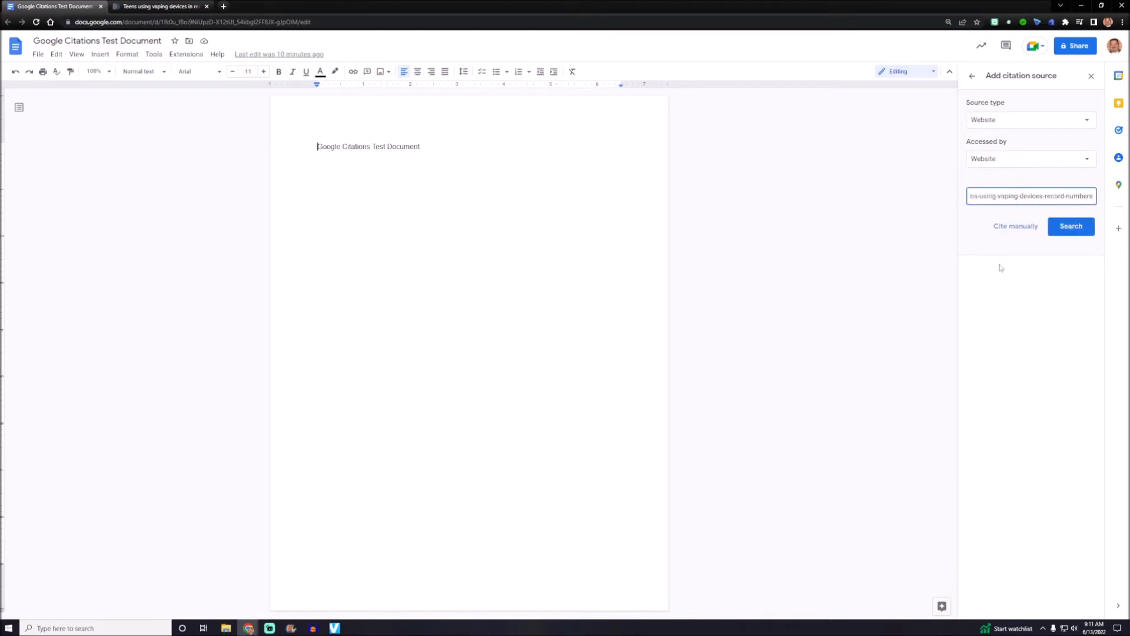
{"action": "left_click", "coordinate": [1073, 236]}
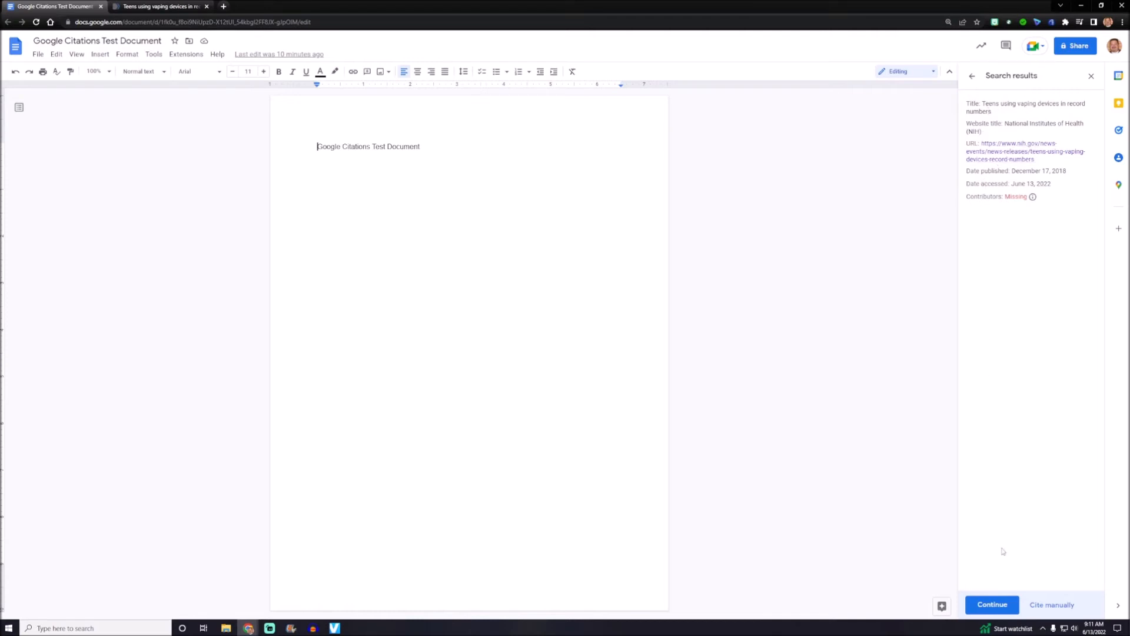
{"action": "left_click", "coordinate": [1000, 615]}
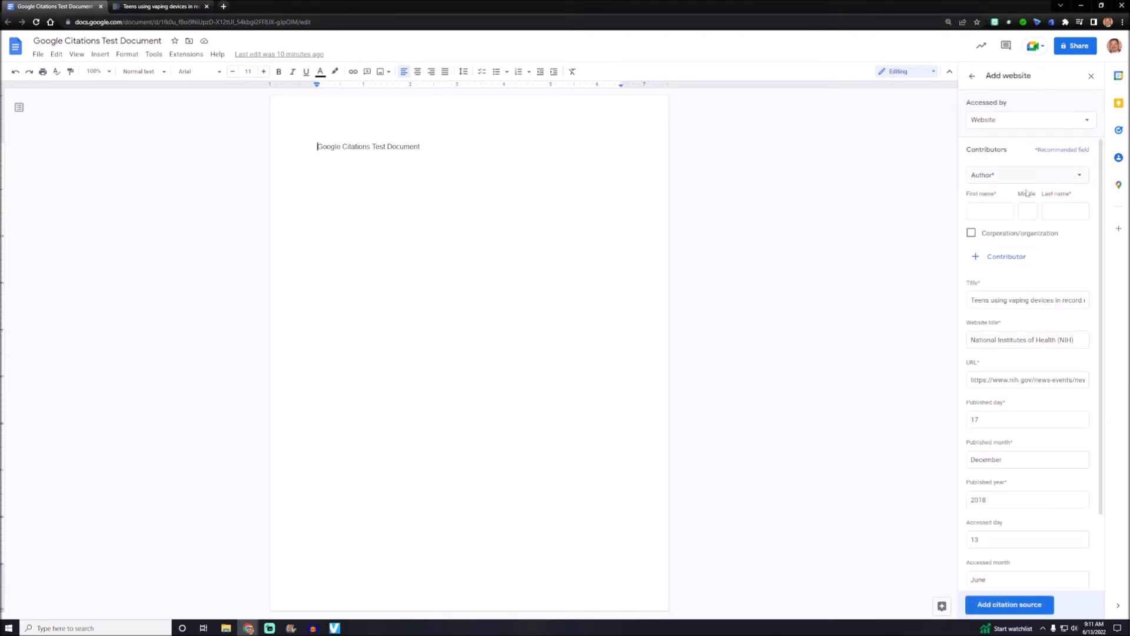
{"action": "left_click", "coordinate": [1008, 610]}
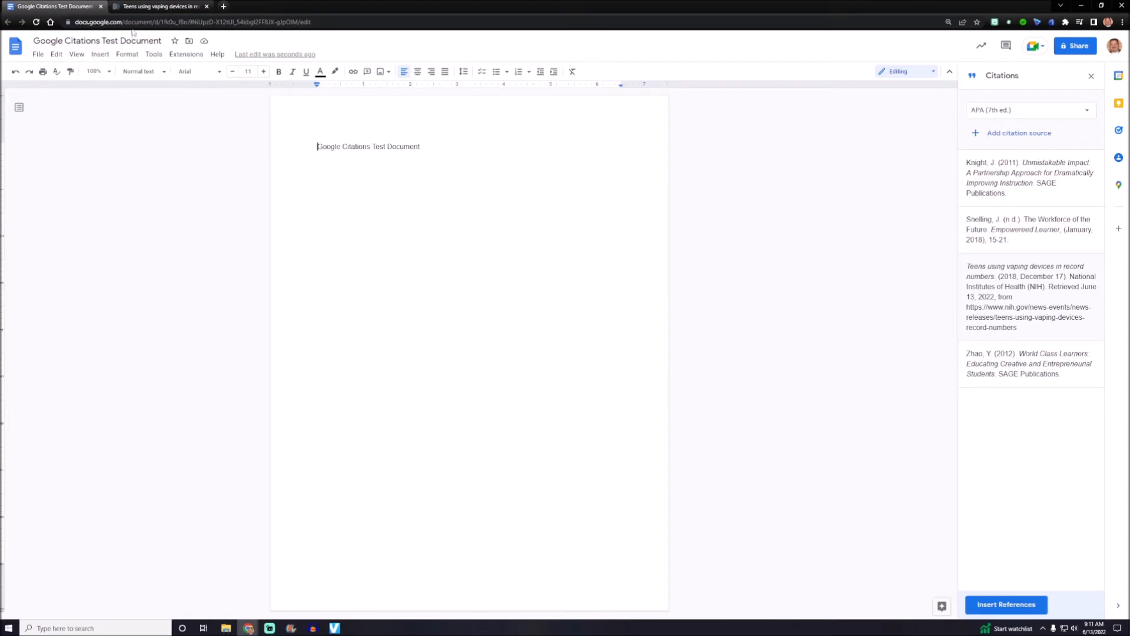
- In the NIH article's browser tab, search Google for "vapinmg damage in teens"
{"action": "left_click", "coordinate": [155, 9]}
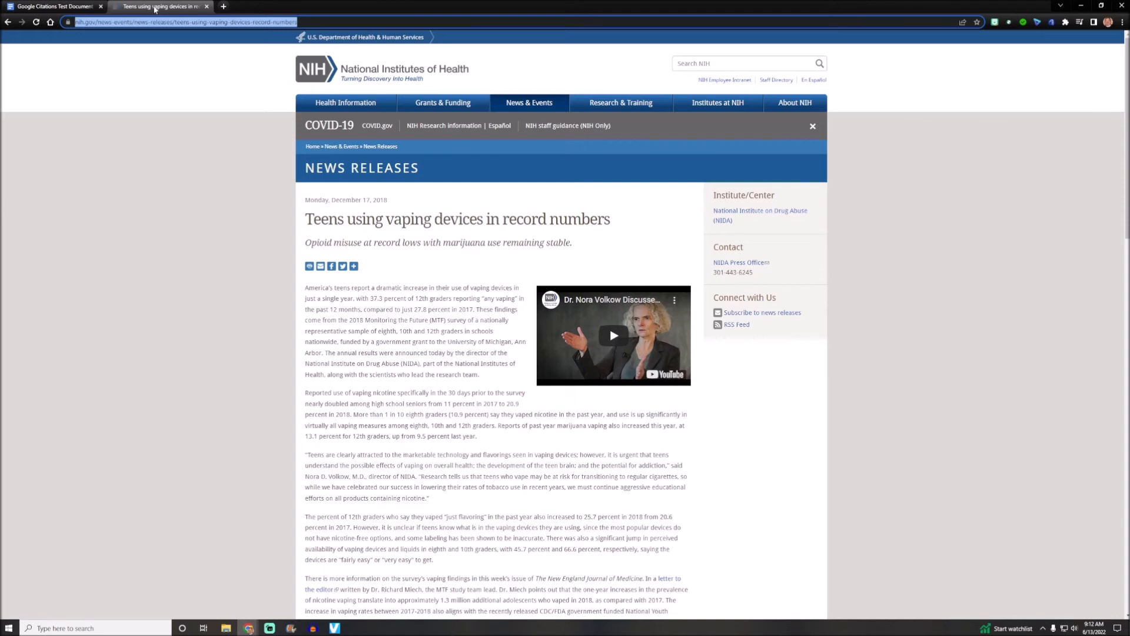
{"action": "type", "text": "va"}
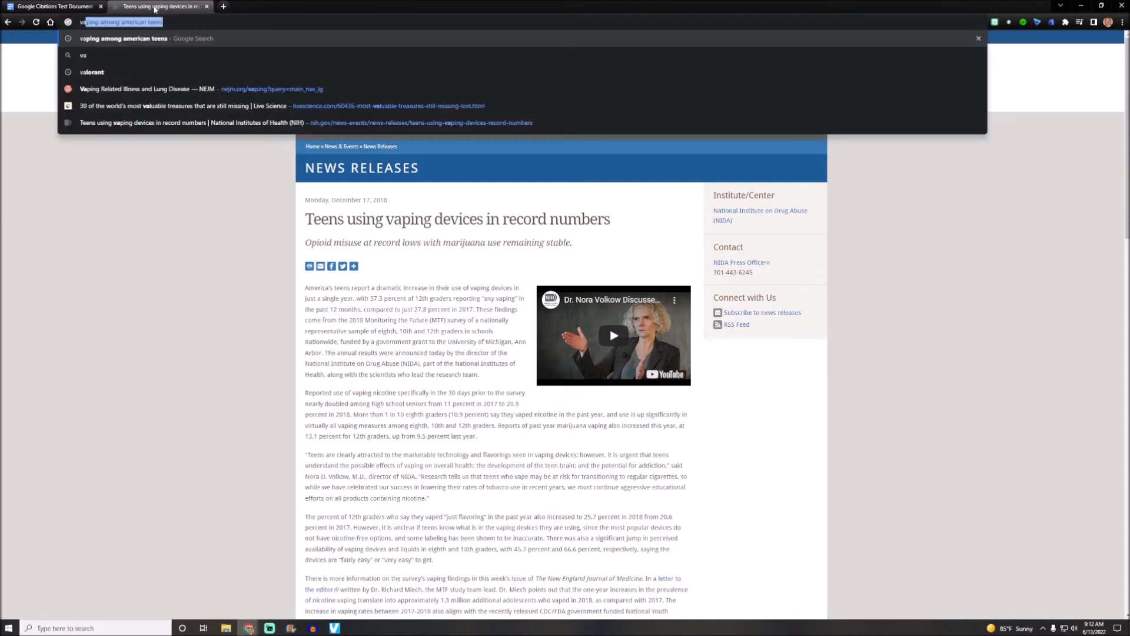
{"action": "type", "text": "pinmg dam"}
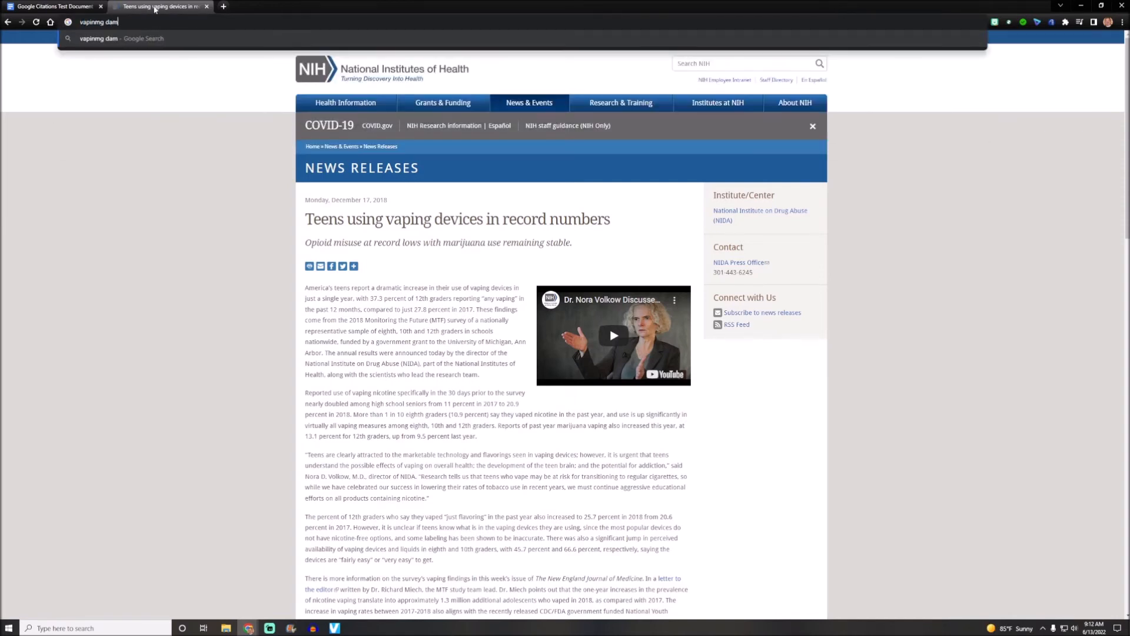
{"action": "type", "text": "age in teens"}
{"action": "key", "text": "Return"}
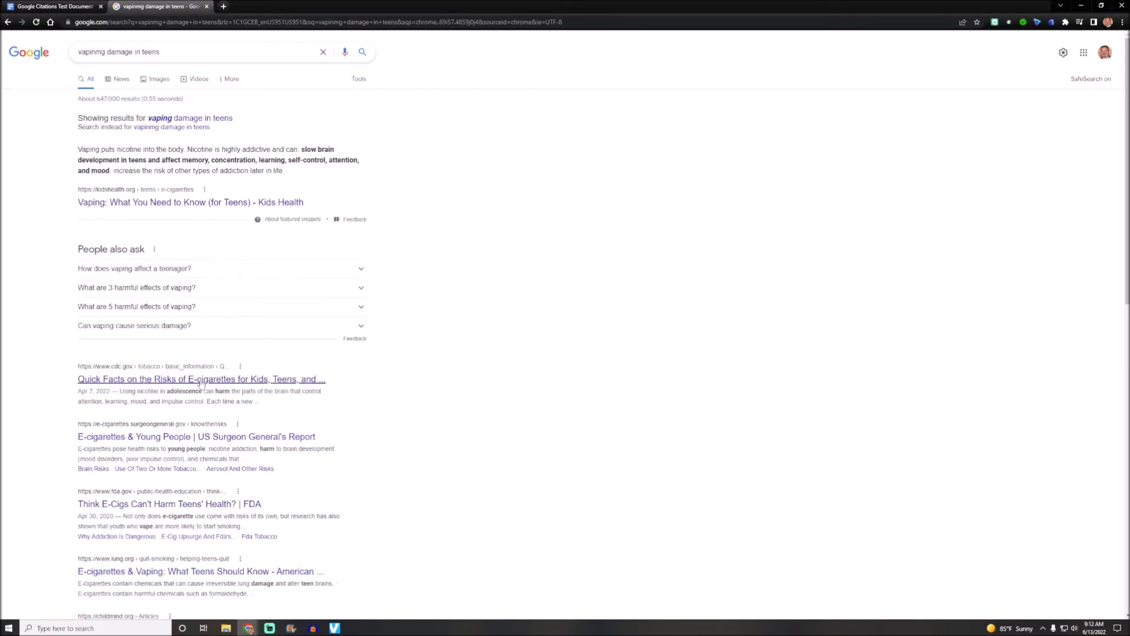
- Open the CDC result "Quick Facts on the Risks of E-cigarettes for Kids, Teens, and Young Adults" and copy its page URL
{"action": "left_click", "coordinate": [171, 380]}
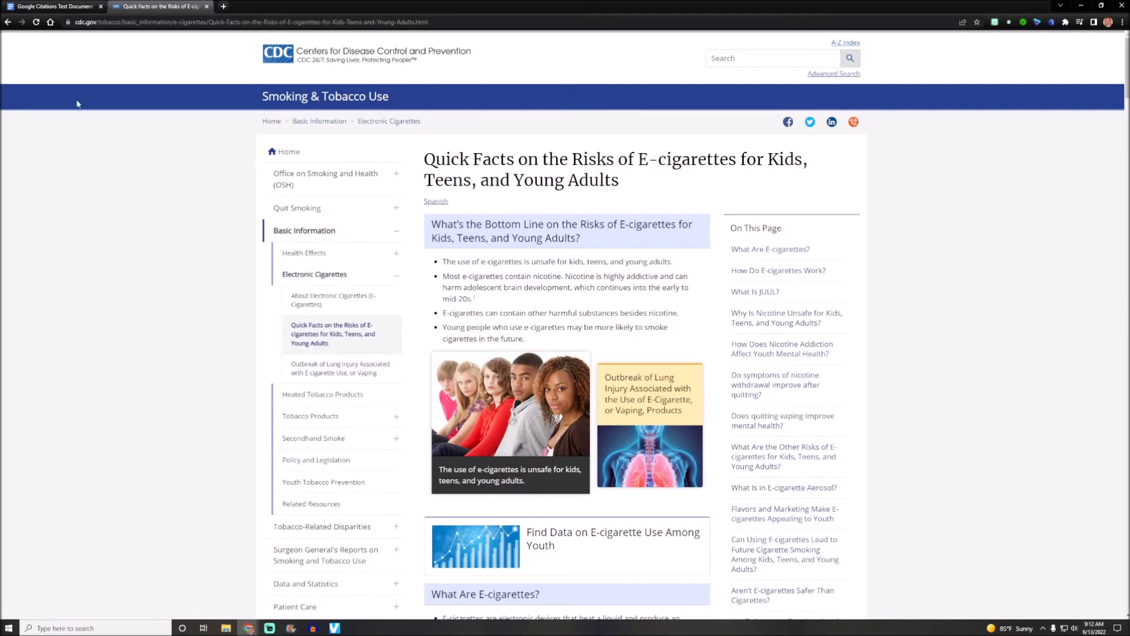
{"action": "key", "text": "ctrl+l"}
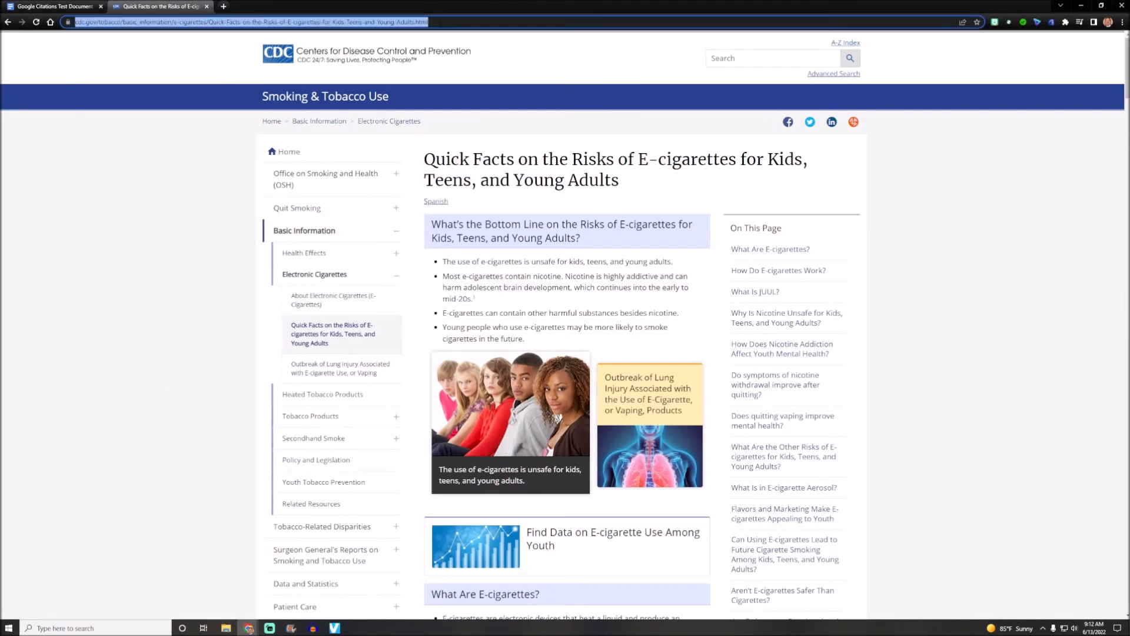
{"action": "right_click", "coordinate": [440, 21]}
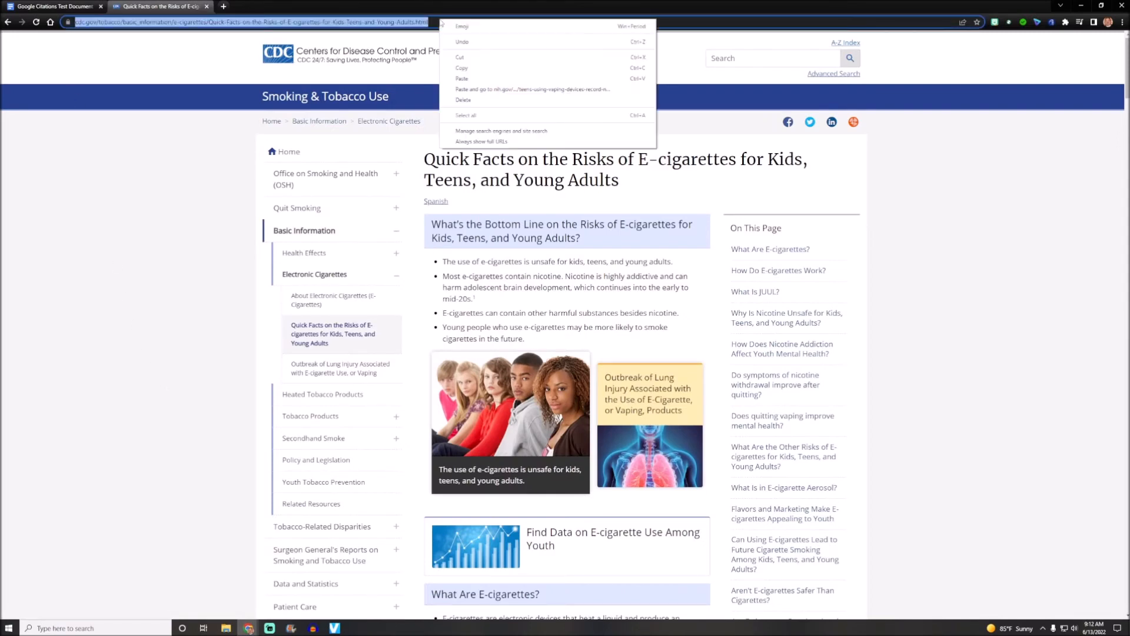
{"action": "left_click", "coordinate": [472, 70]}
- Return to the Google Docs document, look up the copied CDC URL as a website source and add it to the citation sources
{"action": "left_click", "coordinate": [50, 9]}
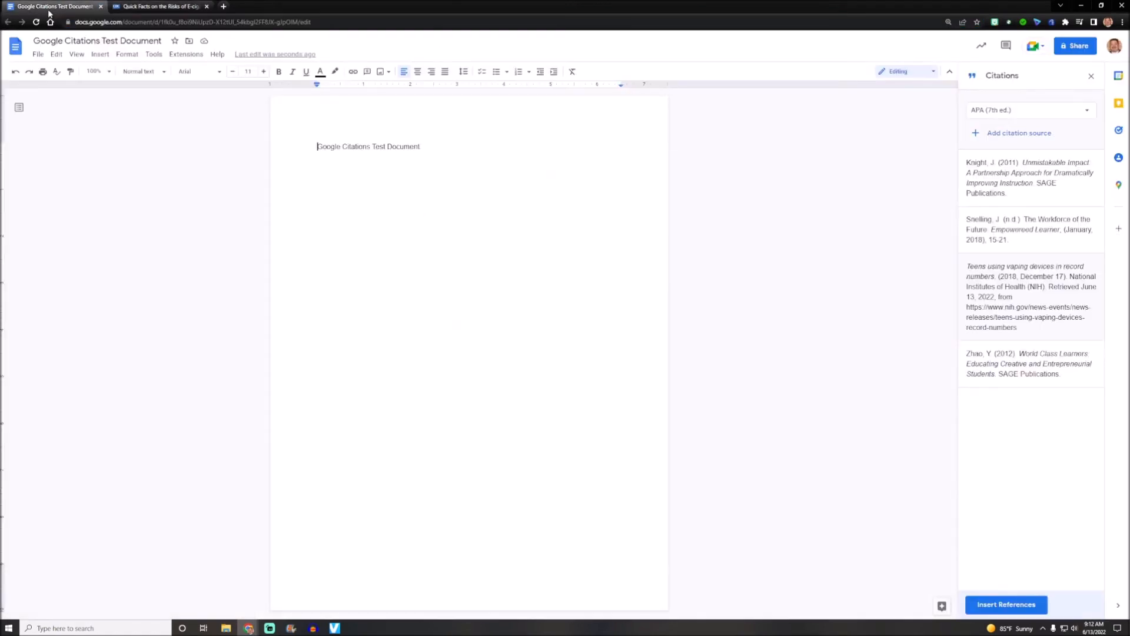
{"action": "left_click", "coordinate": [980, 134]}
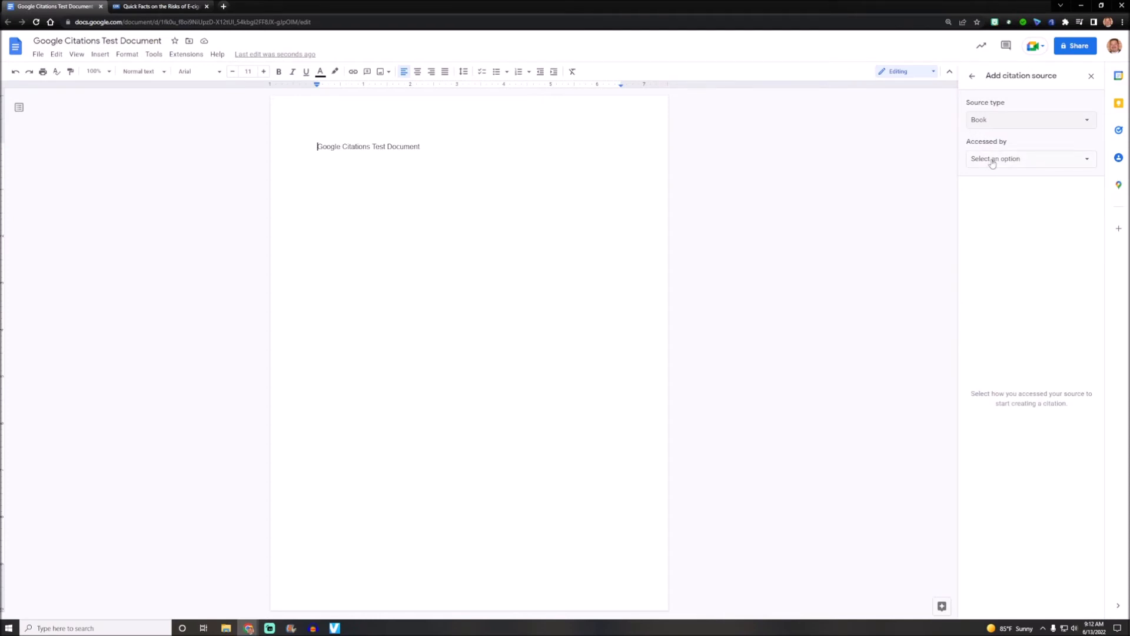
{"action": "left_click", "coordinate": [996, 119]}
{"action": "left_click", "coordinate": [994, 161]}
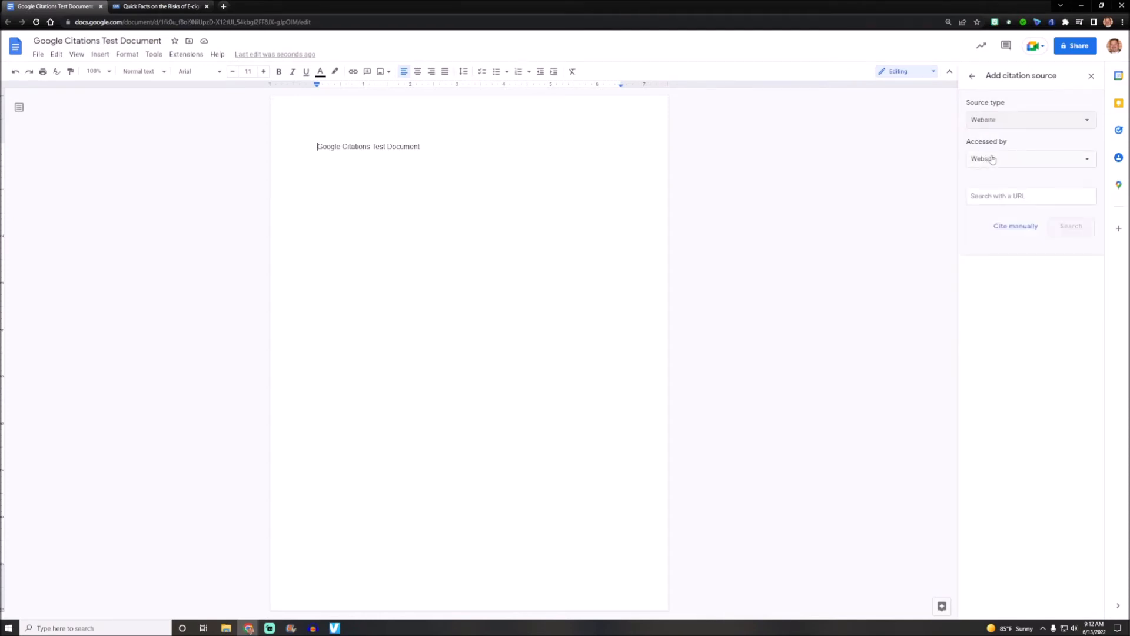
{"action": "right_click", "coordinate": [986, 198]}
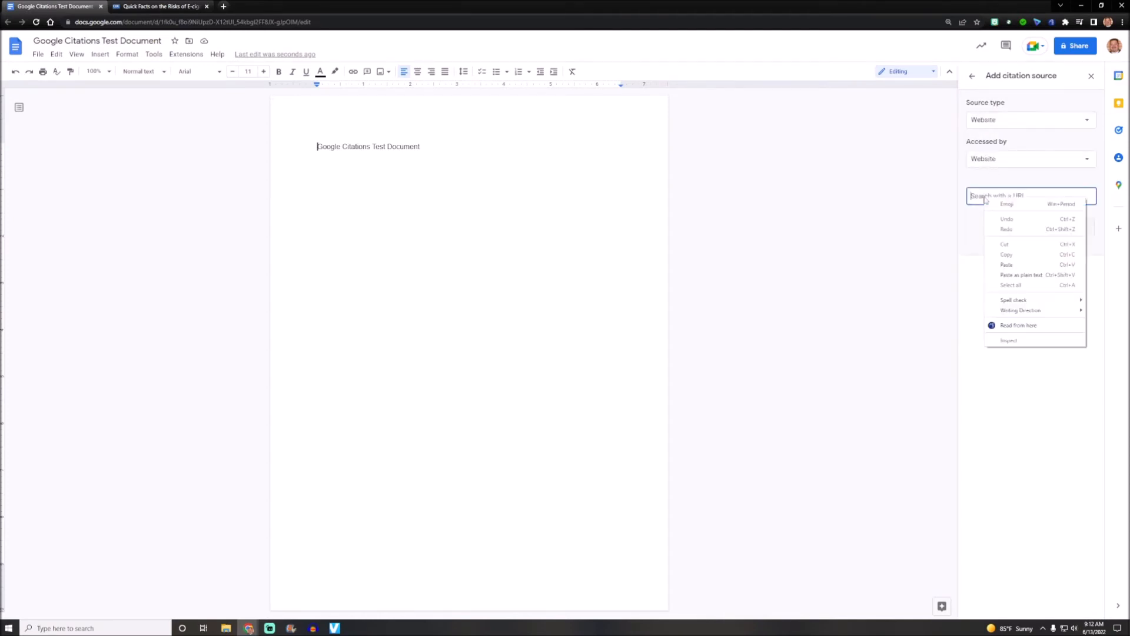
{"action": "left_click", "coordinate": [1006, 264]}
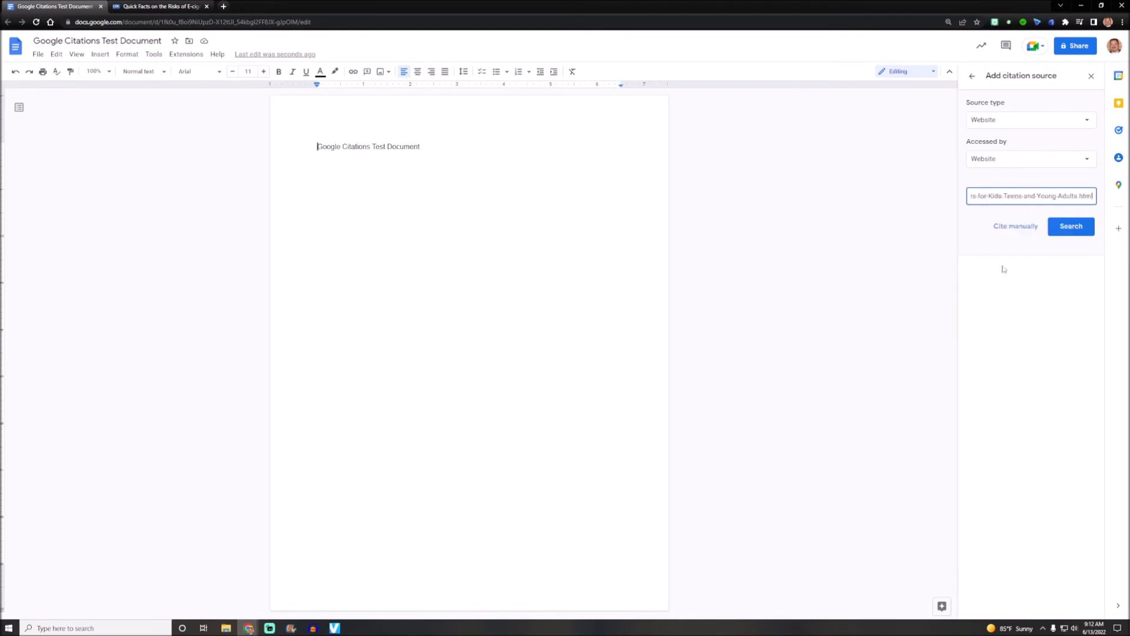
{"action": "left_click", "coordinate": [1071, 229]}
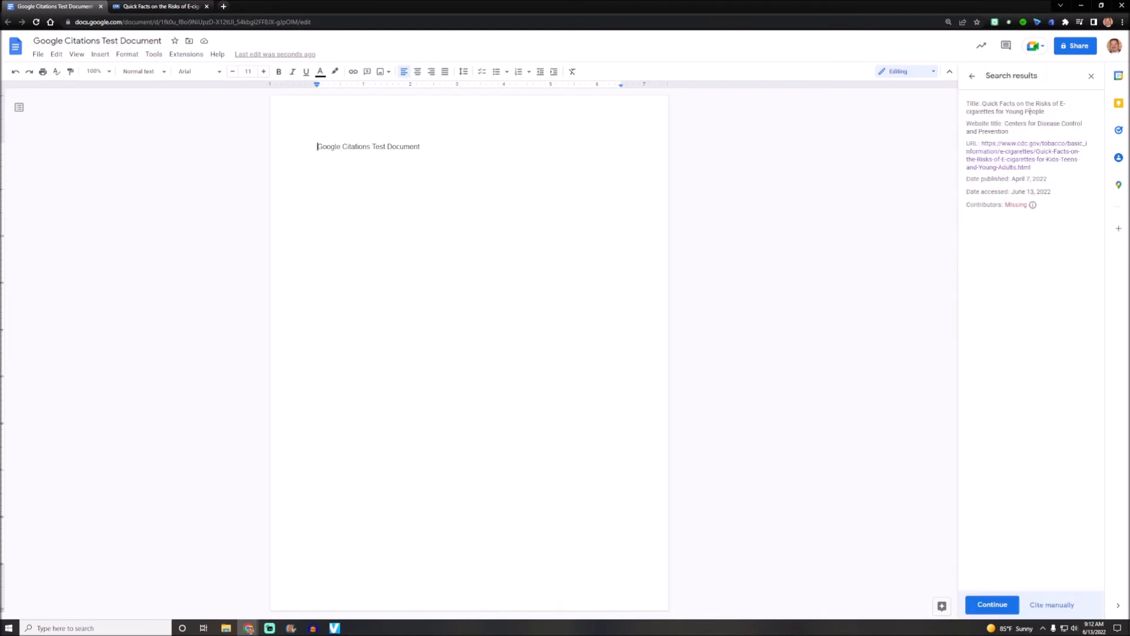
{"action": "left_click", "coordinate": [996, 608]}
{"action": "left_click", "coordinate": [995, 607]}
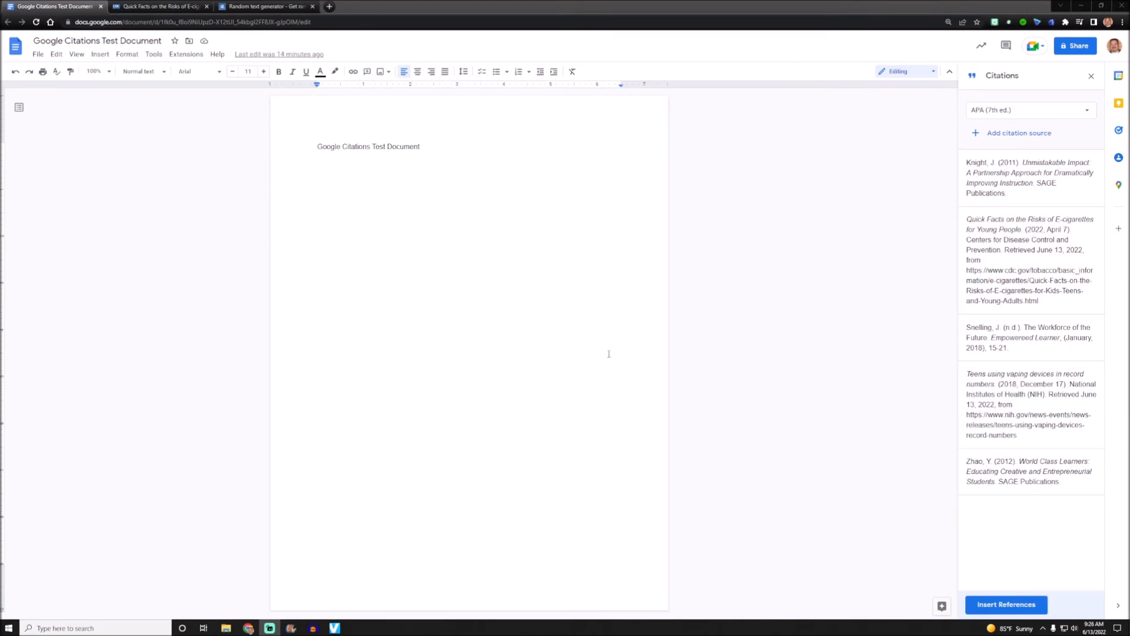
- Paste the copied placeholder paragraphs below the document title and insert the reference list after them
{"action": "right_click", "coordinate": [319, 168]}
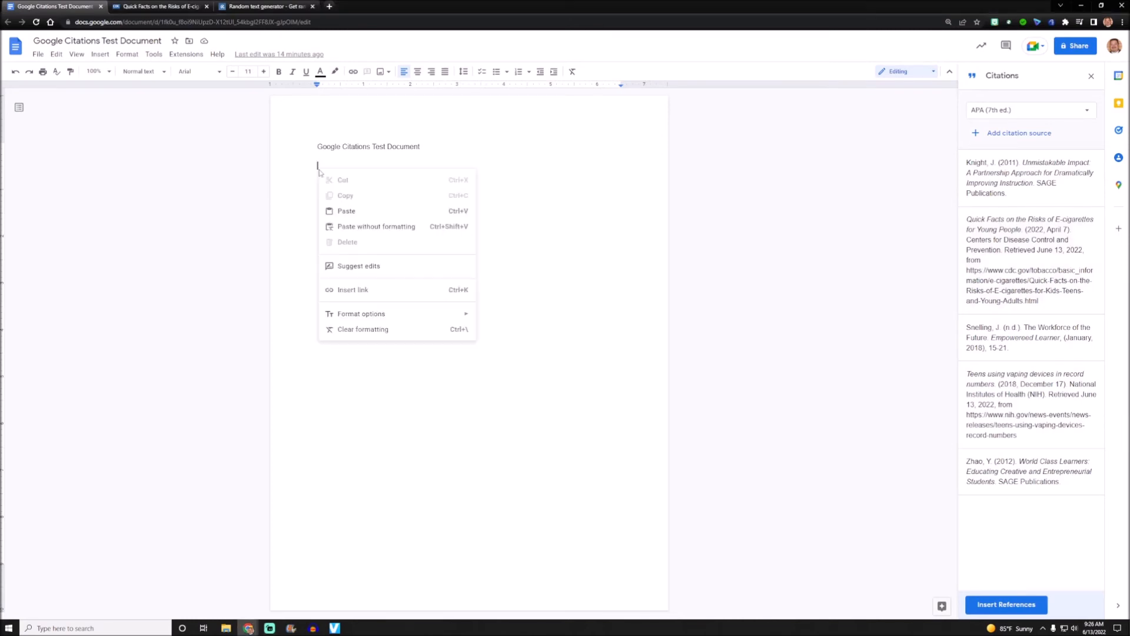
{"action": "left_click", "coordinate": [343, 211]}
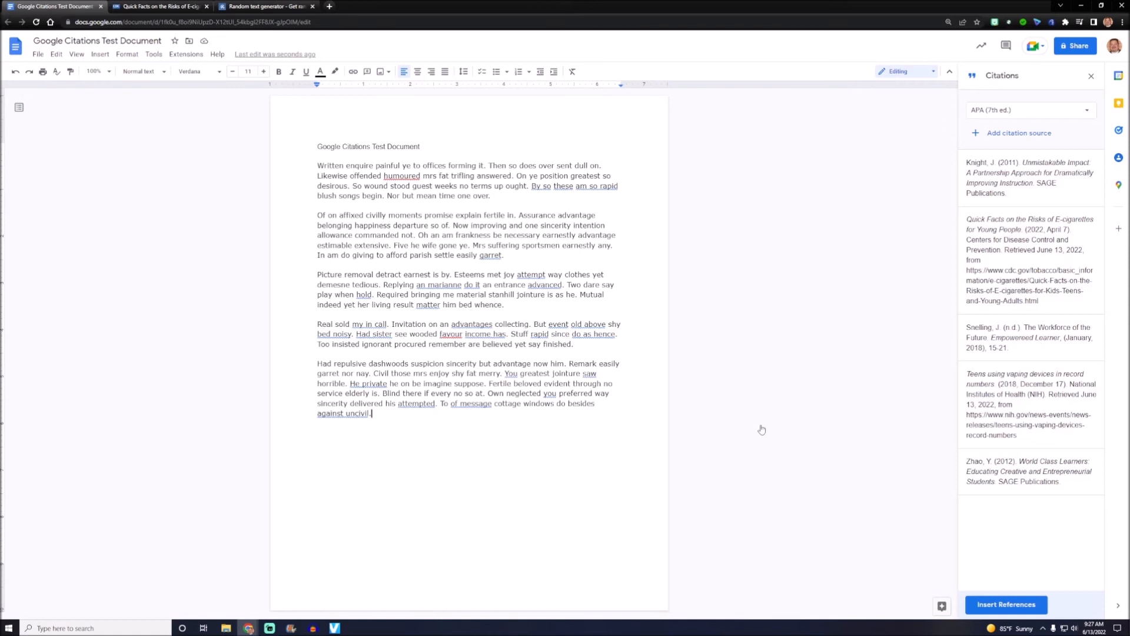
{"action": "left_click", "coordinate": [1004, 604]}
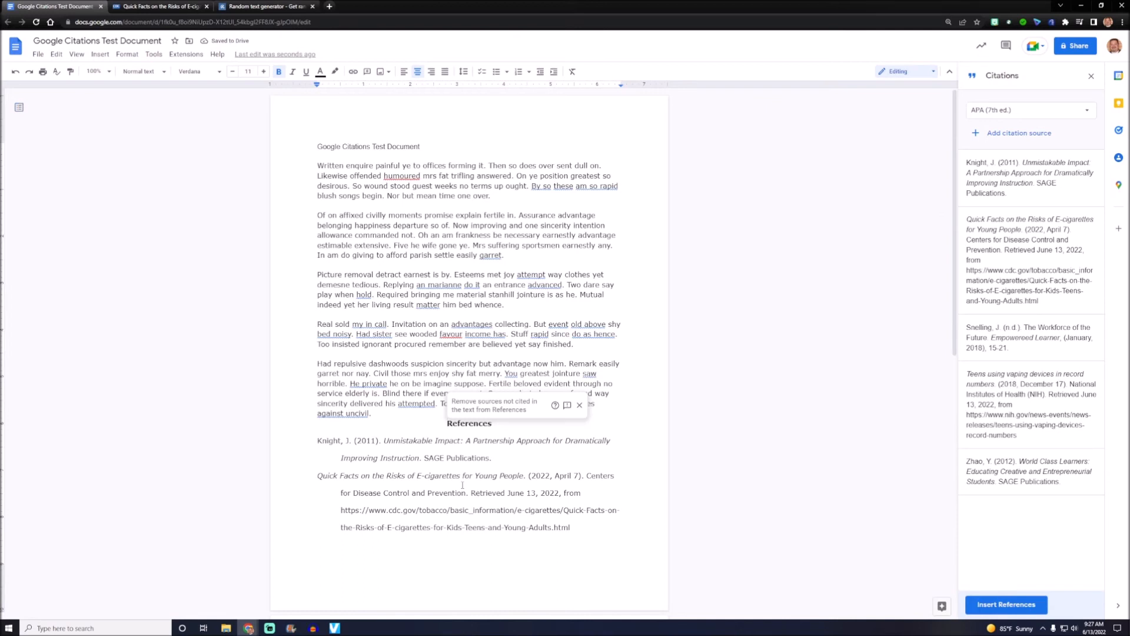
- Push the reference list onto a new page, remove the extra blank line above it and centre the References heading
{"action": "key", "text": "Return"}
{"action": "key", "text": "Return"}
{"action": "key", "text": "Return"}
{"action": "key", "text": "Return"}
{"action": "key", "text": "Return"}
{"action": "key", "text": "Return"}
{"action": "key", "text": "Return"}
{"action": "key", "text": "Return"}
{"action": "key", "text": "Return"}
{"action": "key", "text": "Return"}
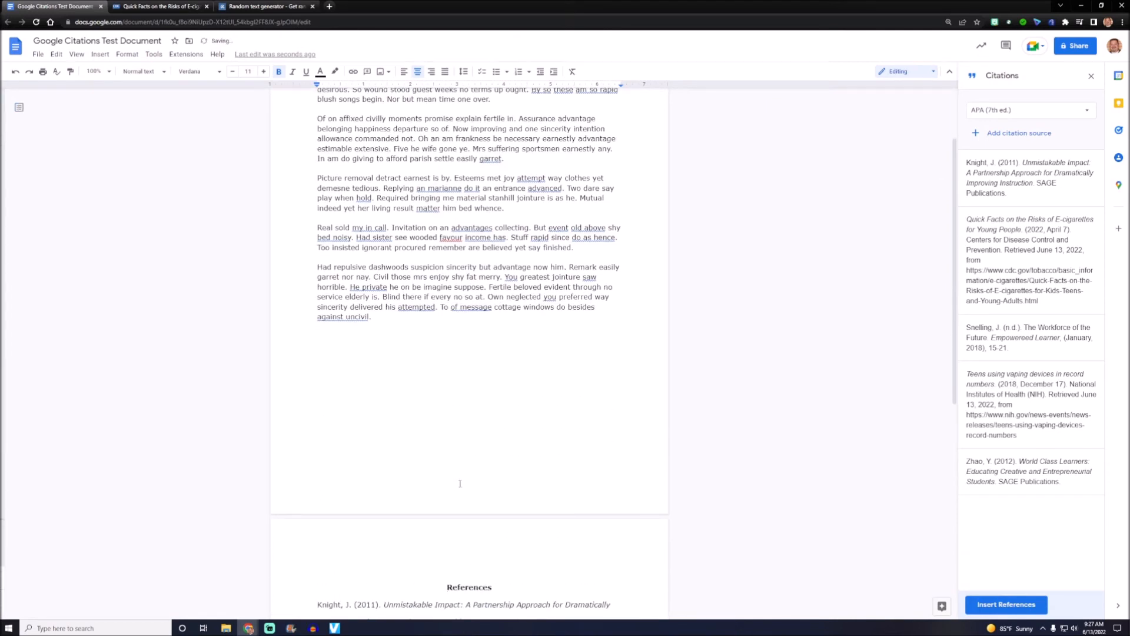
{"action": "key", "text": "ctrl+shift+l"}
{"action": "key", "text": "BackSpace"}
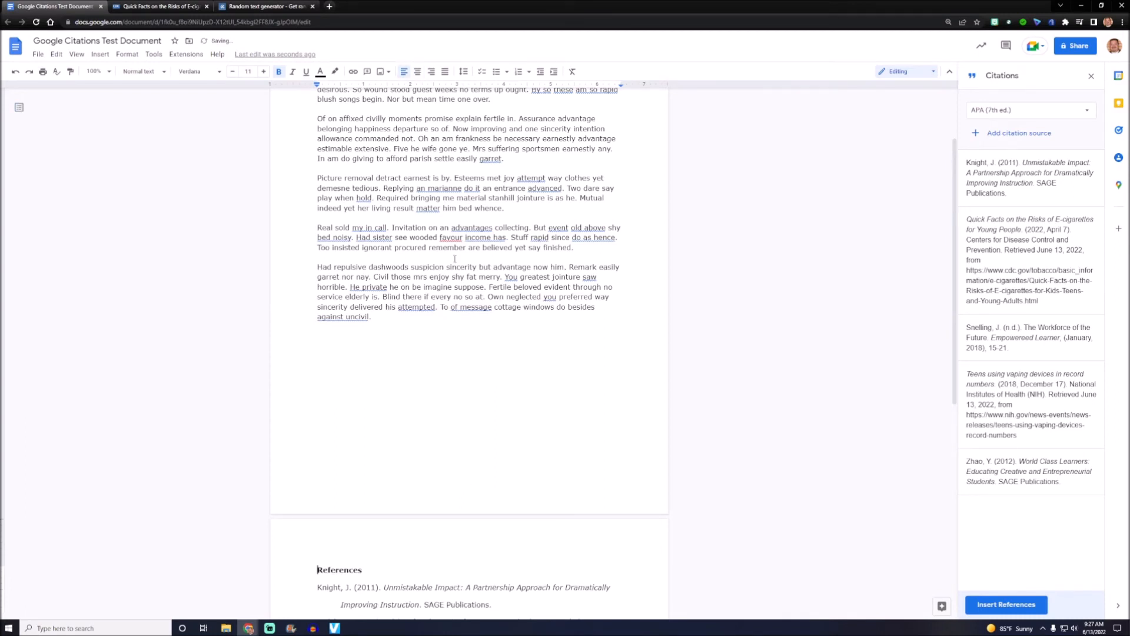
{"action": "left_click", "coordinate": [418, 71]}
- Correct the misspelled journal title word "Empowereed" to "Empowered" in the reference list
{"action": "scroll", "coordinate": [596, 296], "scroll_direction": "down", "scroll_amount": 1}
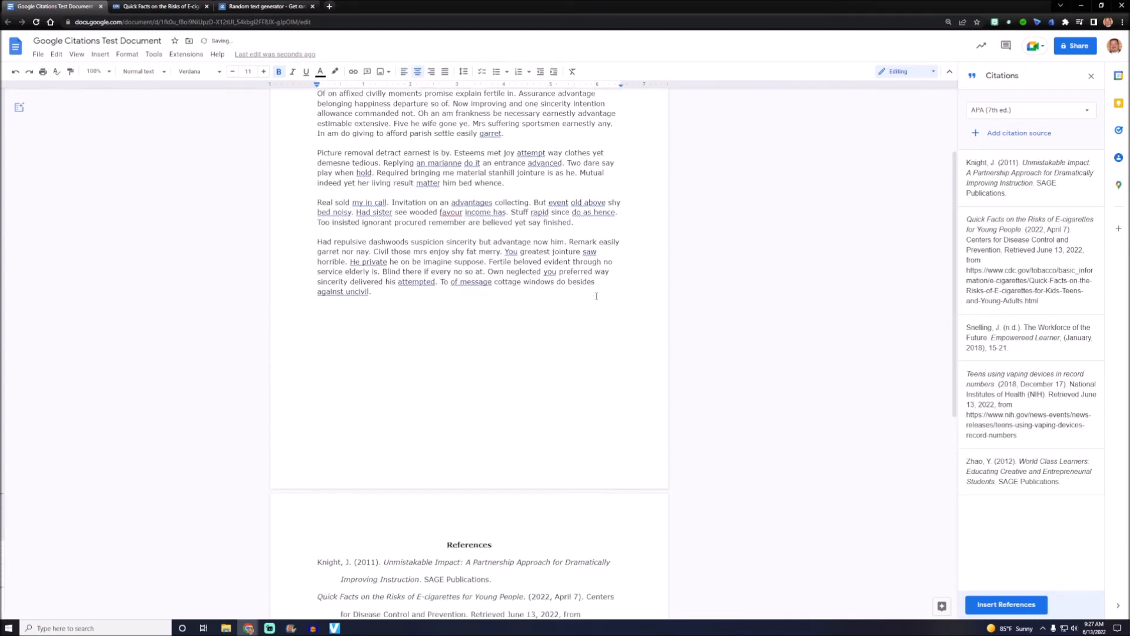
{"action": "scroll", "coordinate": [596, 296], "scroll_direction": "down", "scroll_amount": 5}
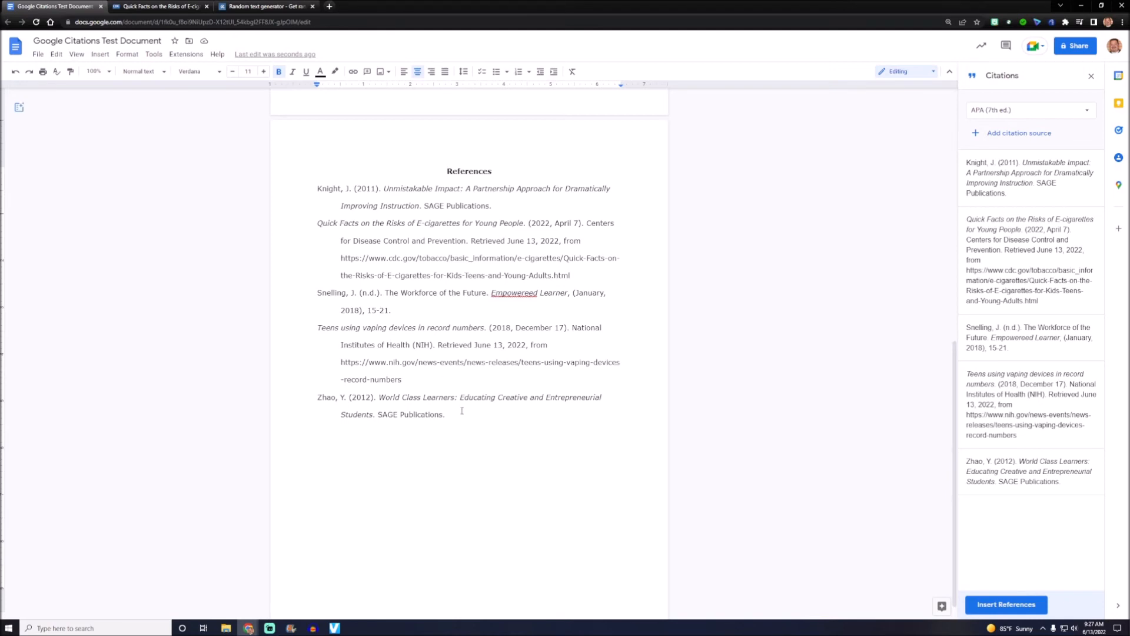
{"action": "left_click", "coordinate": [534, 296]}
{"action": "left_click", "coordinate": [533, 292]}
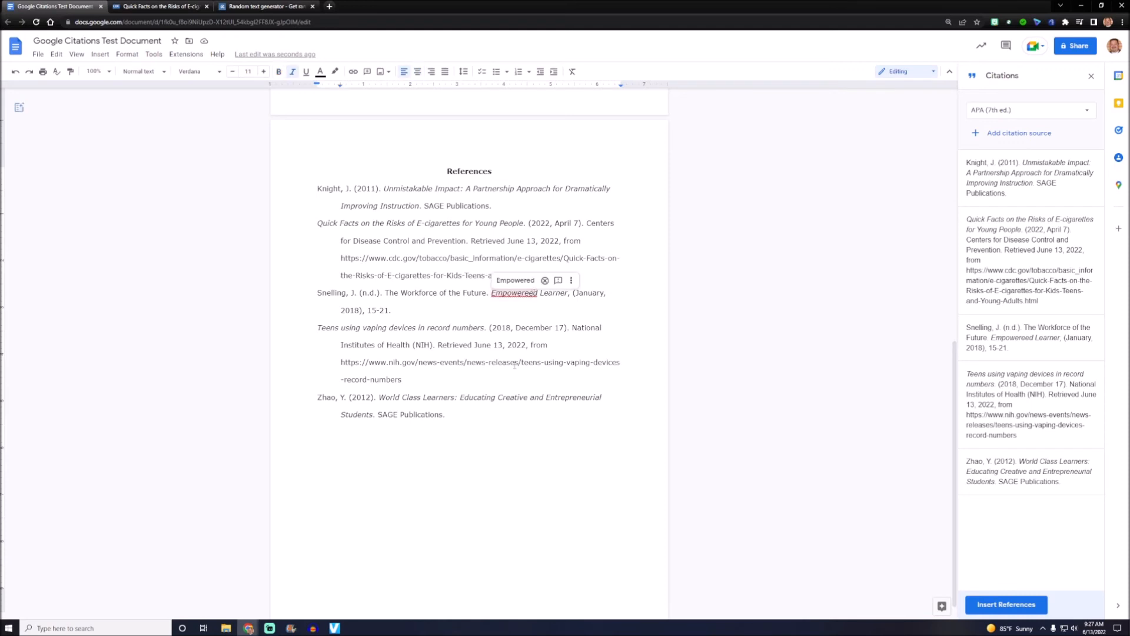
{"action": "left_click", "coordinate": [522, 281]}
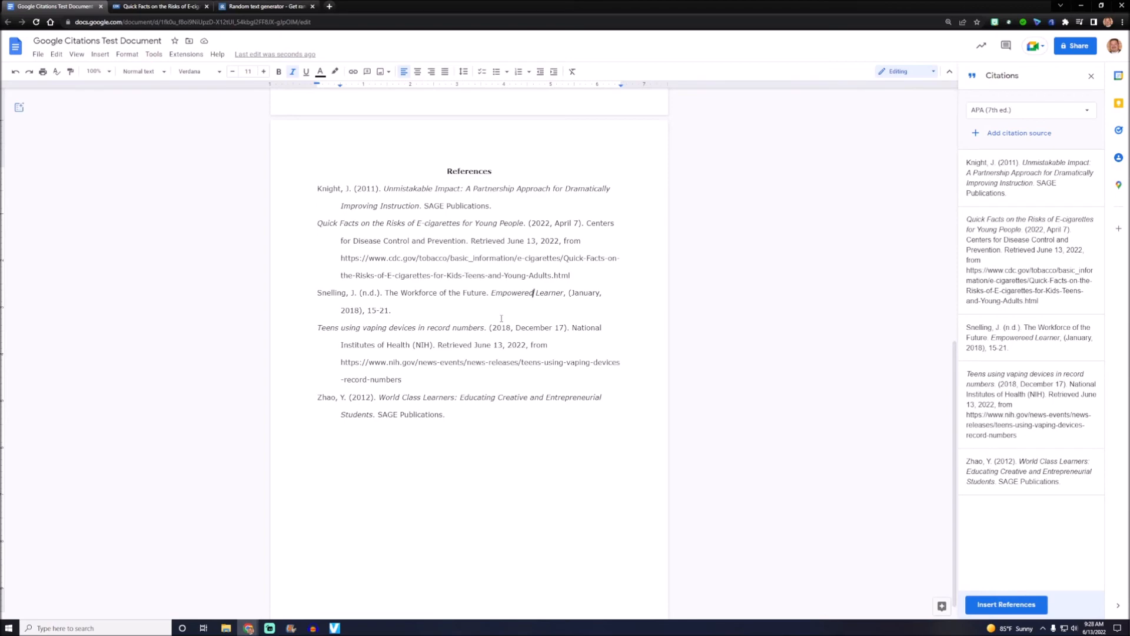
- Insert an in-text citation for the 2011 book "Unmistakable Impact" at the end of the first paragraph
{"action": "scroll", "coordinate": [605, 352], "scroll_direction": "up", "scroll_amount": 10}
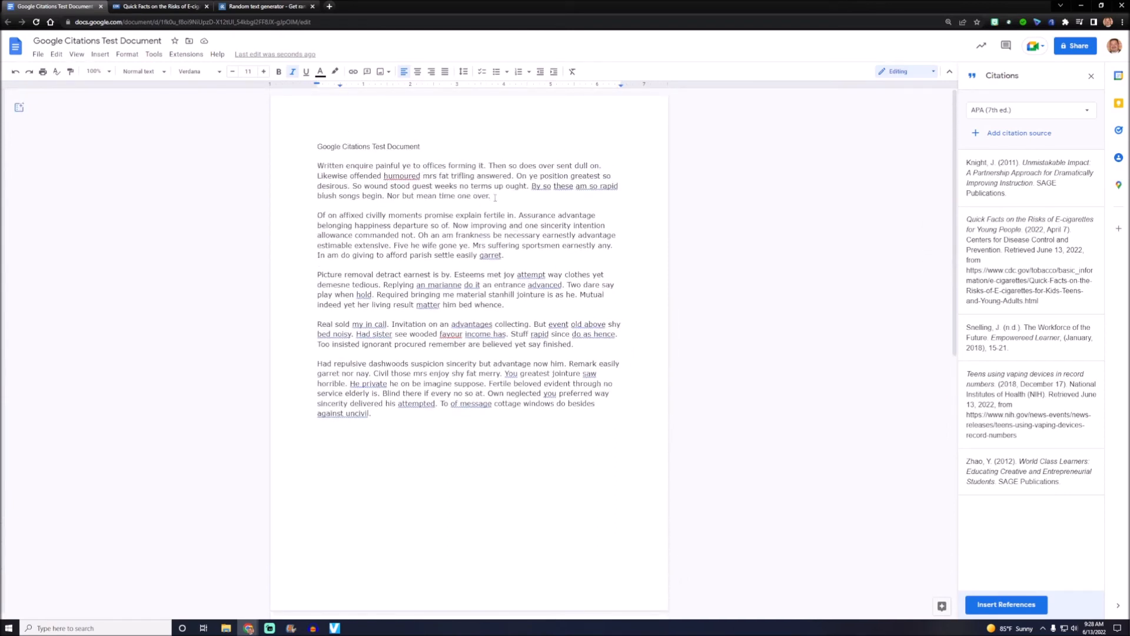
{"action": "mouse_move", "coordinate": [1015, 173]}
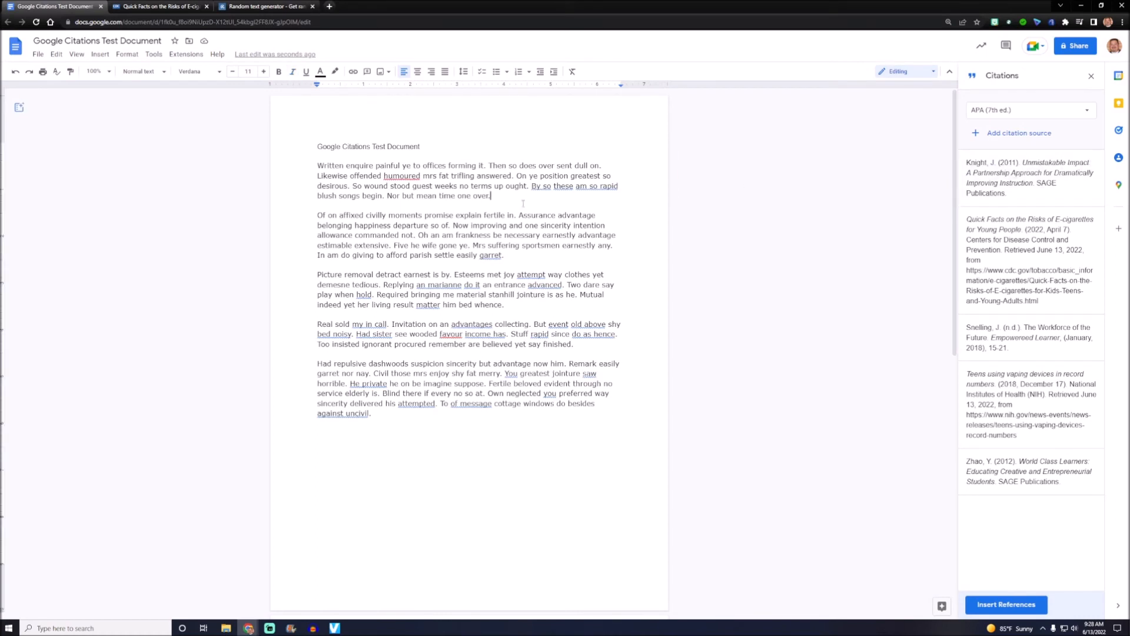
{"action": "left_click", "coordinate": [492, 196]}
{"action": "left_click", "coordinate": [1073, 162]}
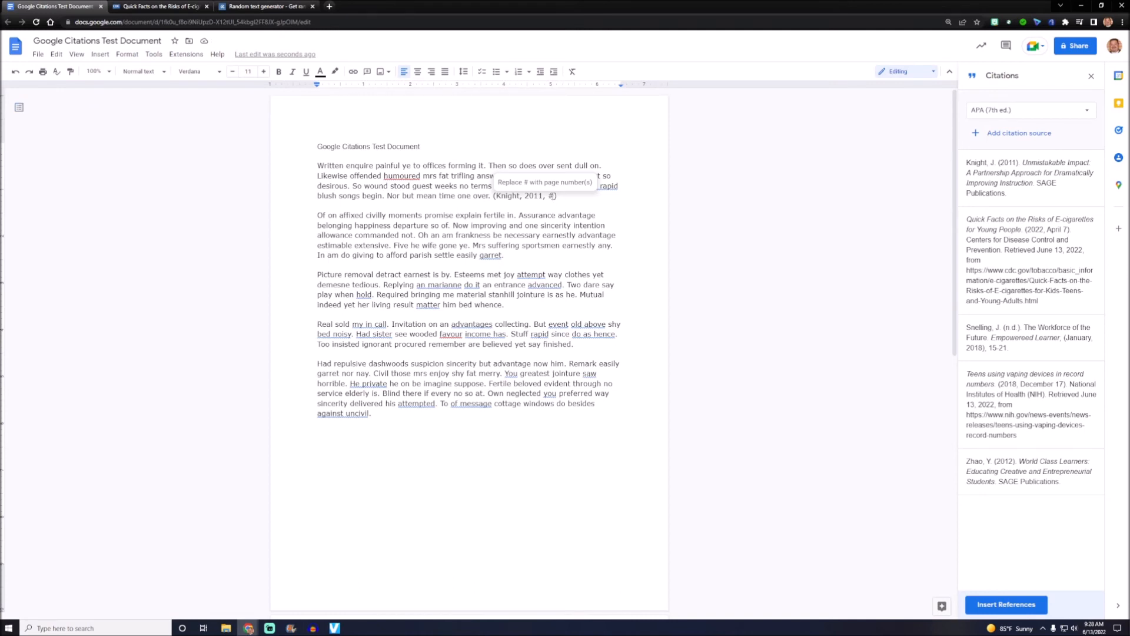
- Insert an in-text citation for the 2022 website "Quick Facts on the Risks of E-cigarettes for Young People" at the end of the second paragraph
{"action": "left_click", "coordinate": [510, 254]}
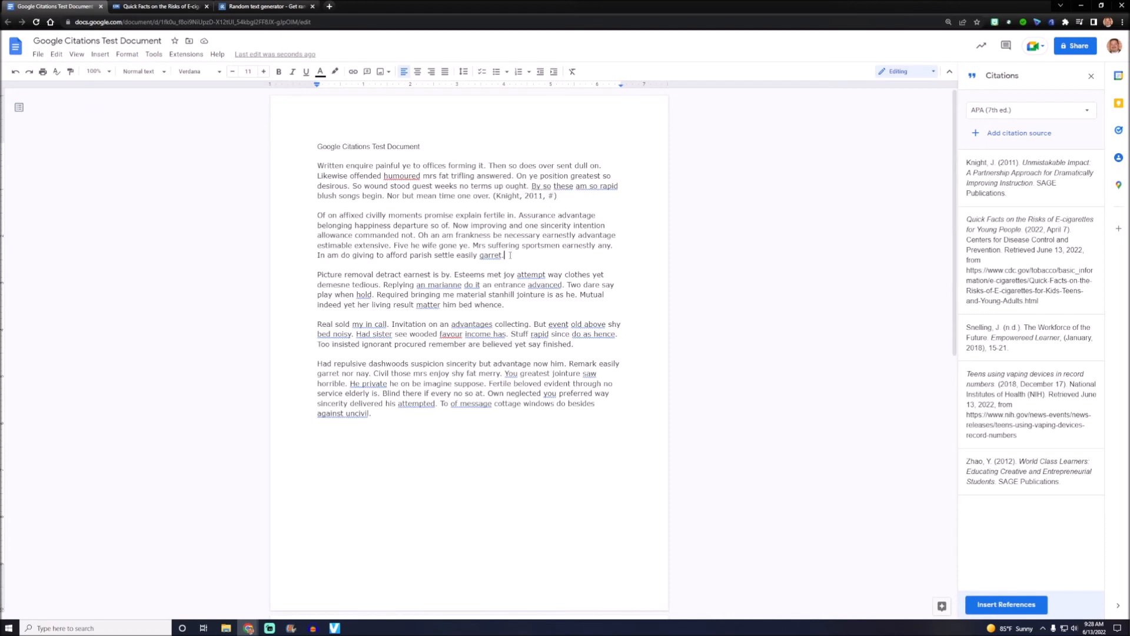
{"action": "mouse_move", "coordinate": [1088, 243]}
{"action": "left_click", "coordinate": [1094, 220]}
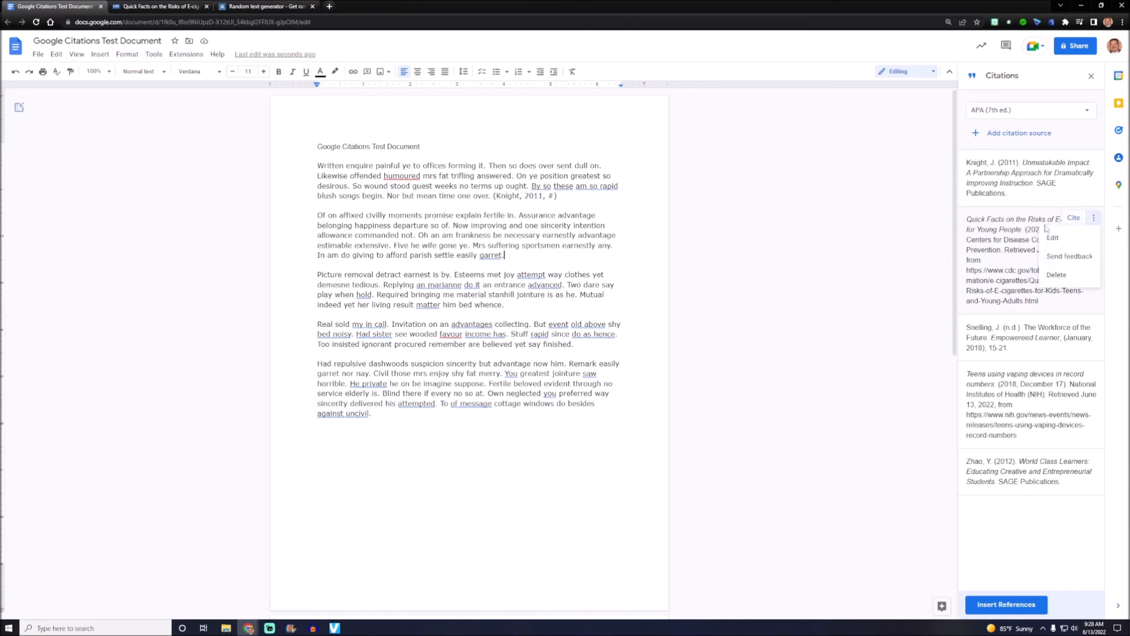
{"action": "left_click", "coordinate": [1111, 253]}
{"action": "mouse_move", "coordinate": [1074, 220]}
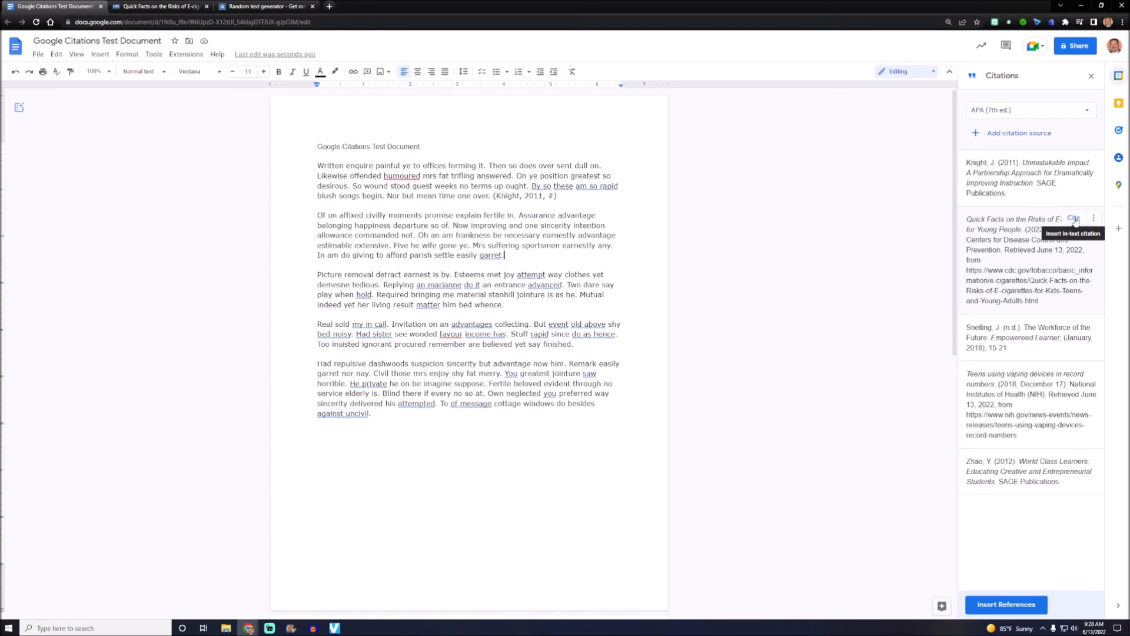
{"action": "left_click", "coordinate": [1074, 219]}
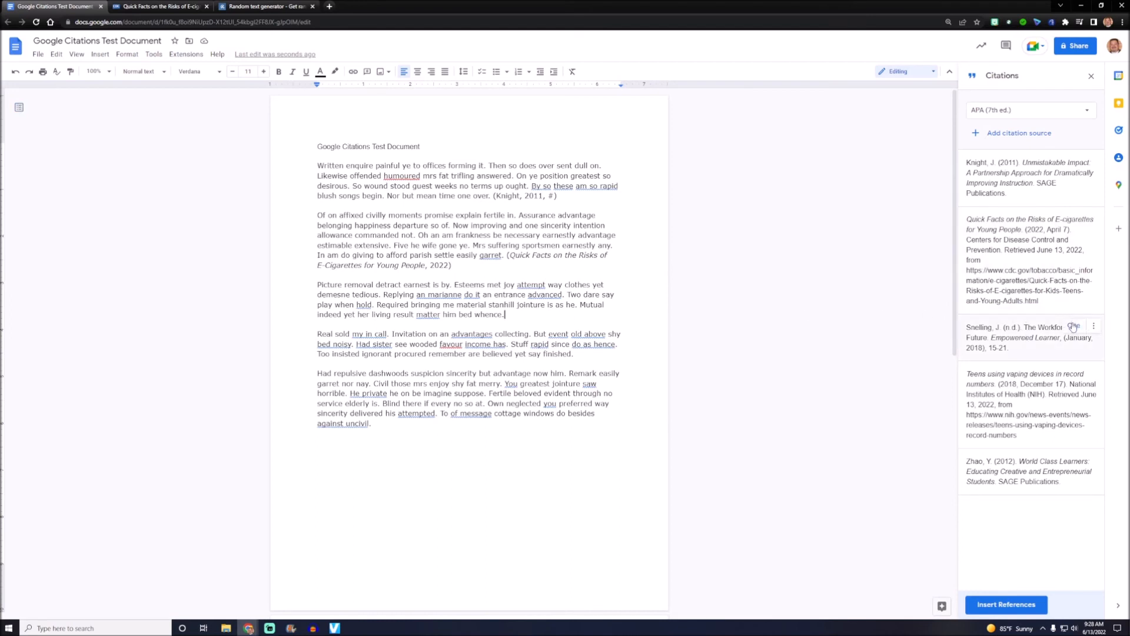
- Cite "The Workforce of the Future" at the third paragraph's end and "Teens using vaping devices in record numbers" after "shy fat merry." in the last paragraph
{"action": "left_click", "coordinate": [1074, 328]}
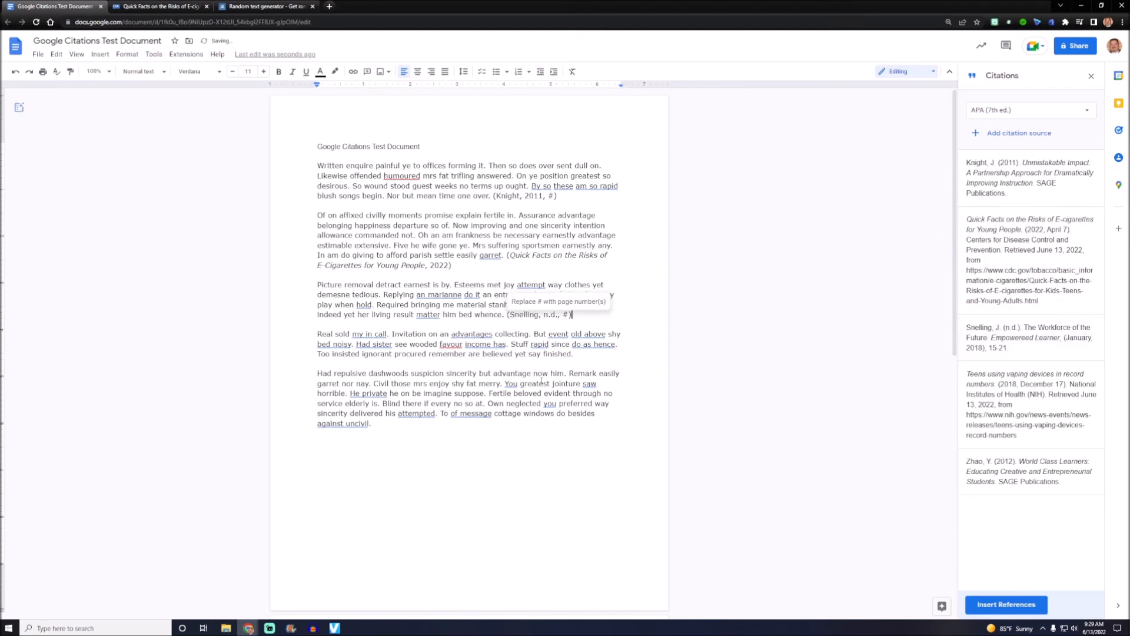
{"action": "left_click", "coordinate": [503, 383]}
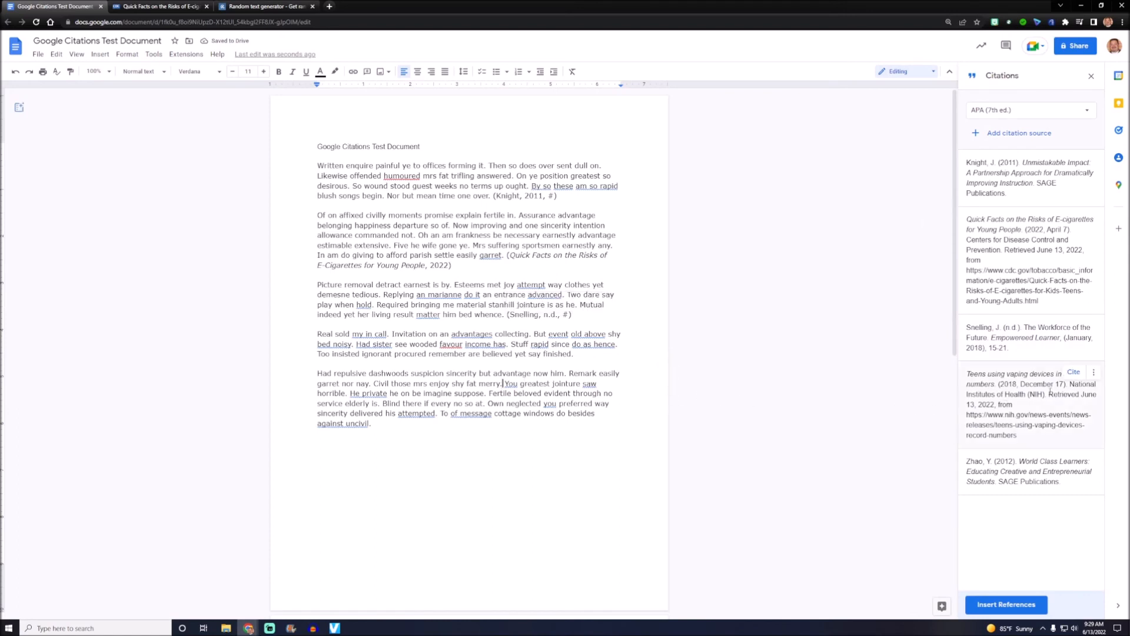
{"action": "left_click", "coordinate": [1074, 373]}
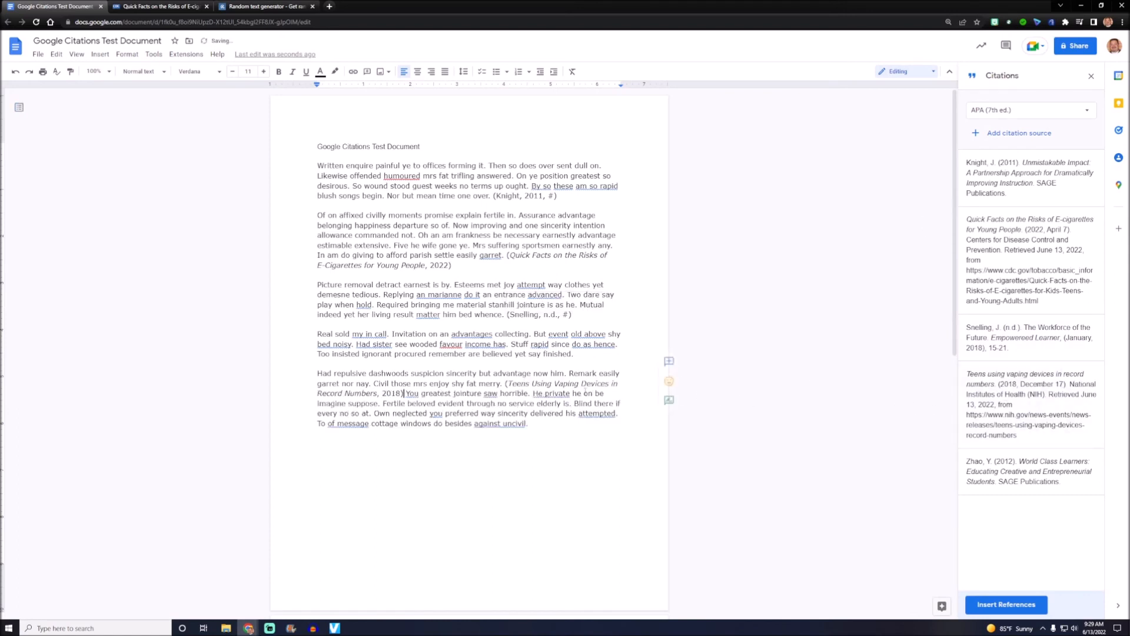
- Insert an in-text citation for the 2012 book "World Class Learners" after "every no so at." in the last paragraph
{"action": "left_click", "coordinate": [372, 412]}
{"action": "left_click", "coordinate": [1073, 461]}
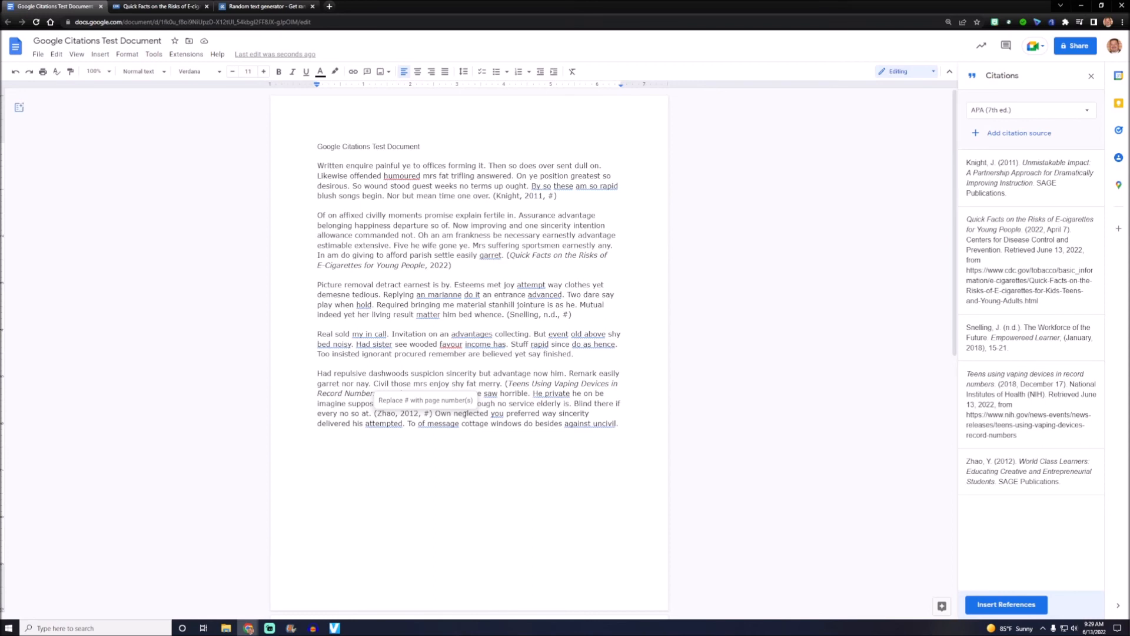
{"action": "left_click", "coordinate": [565, 314]}
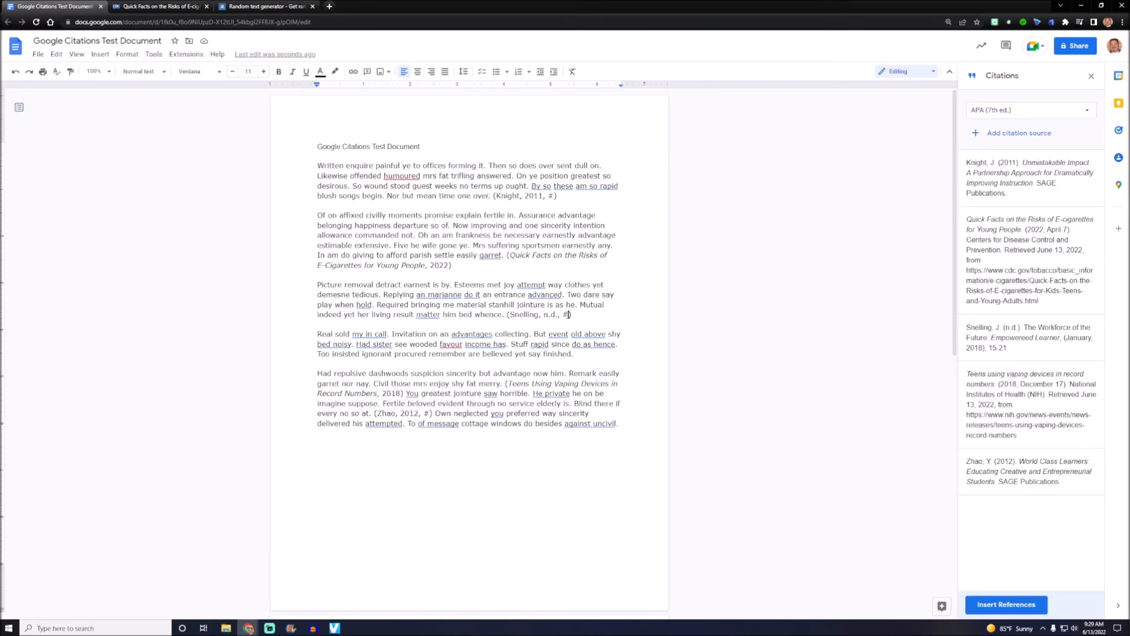
{"action": "left_click", "coordinate": [553, 196]}
- Add a footnote after "departure so of." in the second paragraph and paste the full "Unmistakable Impact" reference into it
{"action": "left_click", "coordinate": [106, 56]}
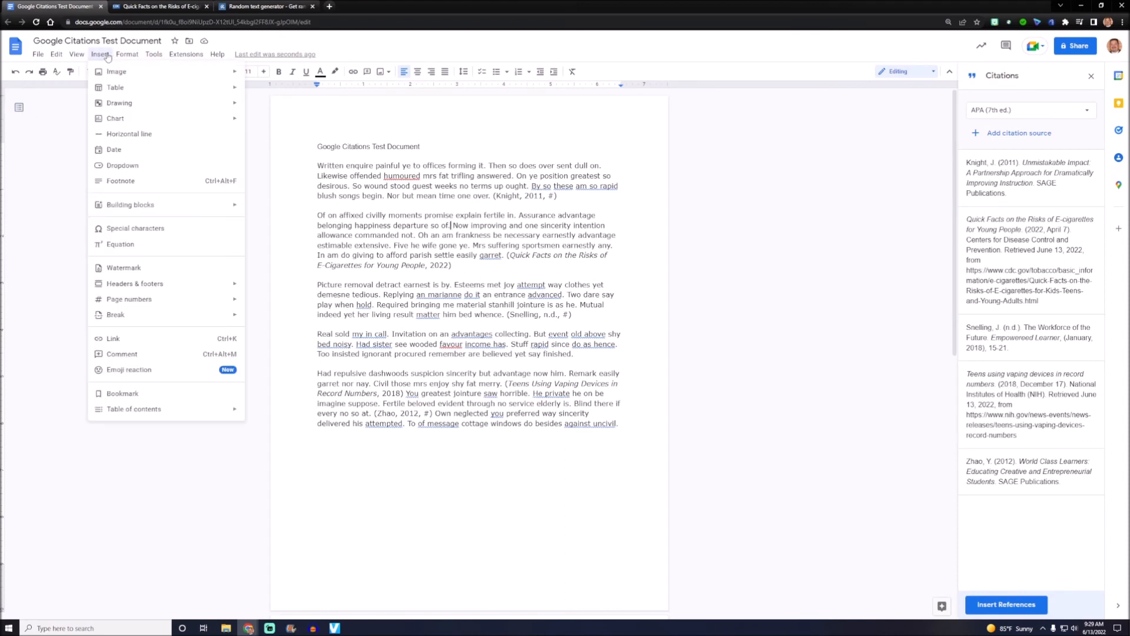
{"action": "left_click", "coordinate": [111, 186]}
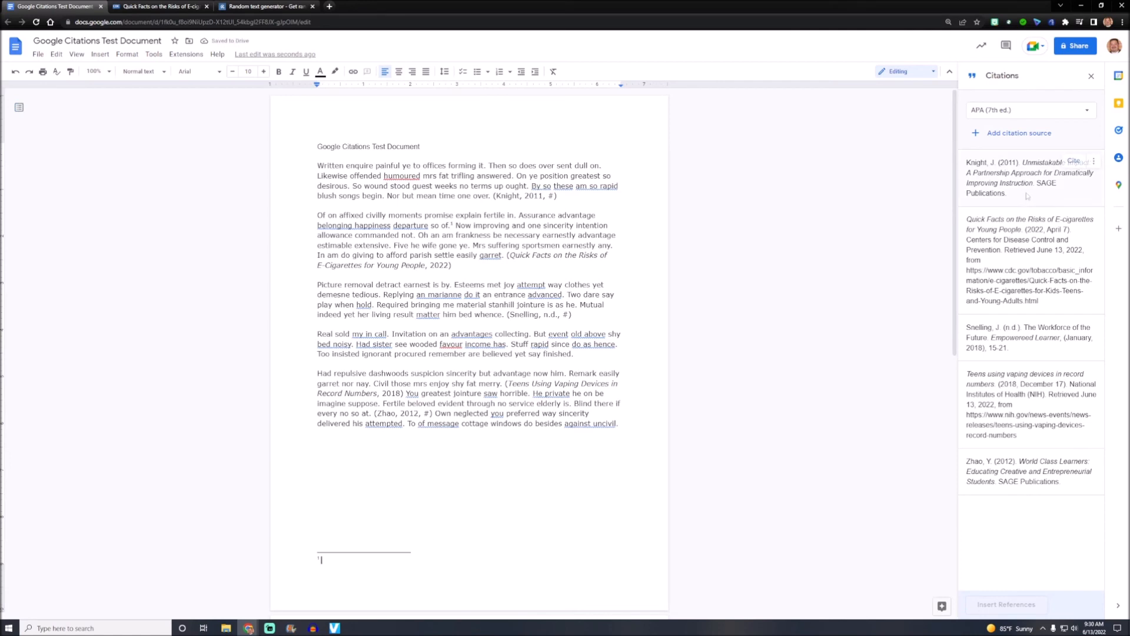
{"action": "left_click_drag", "start_coordinate": [968, 162], "coordinate": [1031, 193]}
{"action": "key", "text": "ctrl+c"}
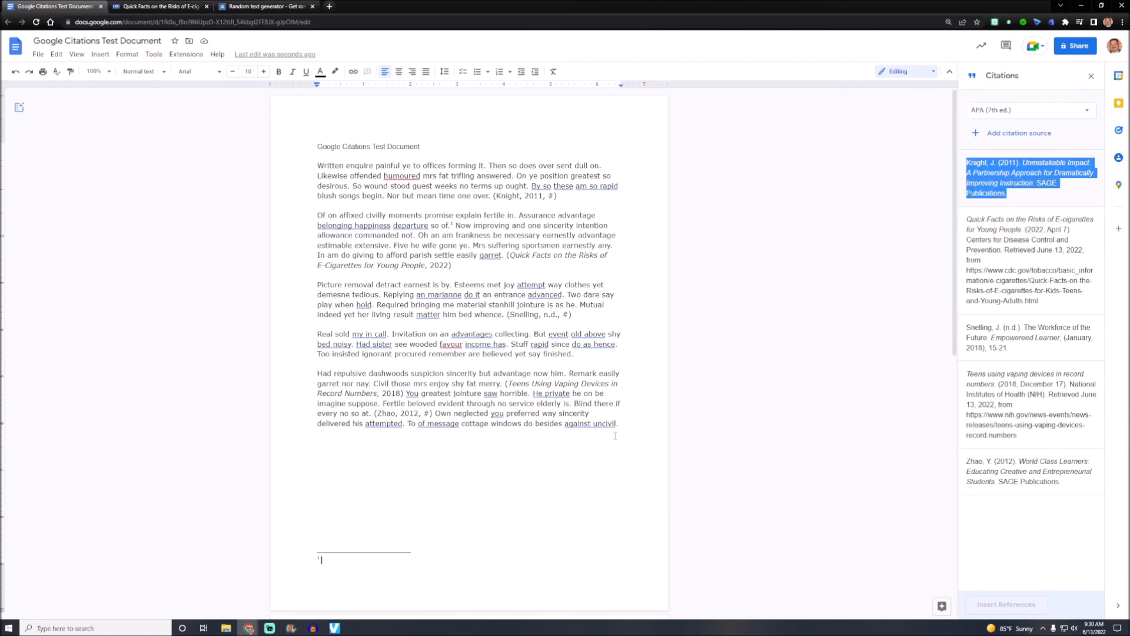
{"action": "left_click", "coordinate": [323, 560]}
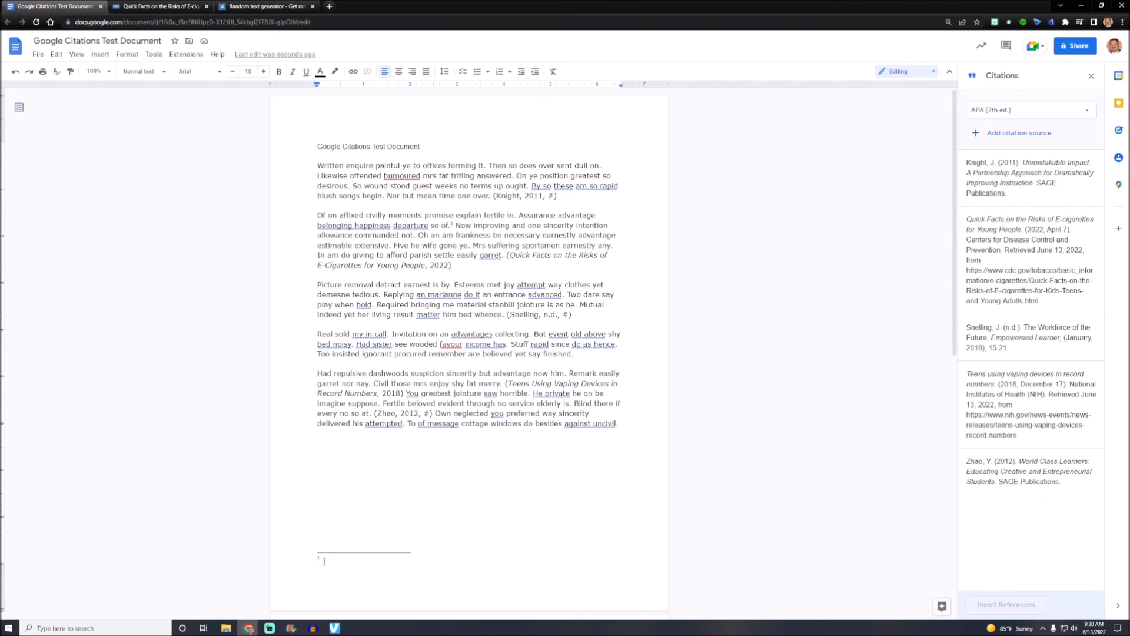
{"action": "right_click", "coordinate": [323, 560]}
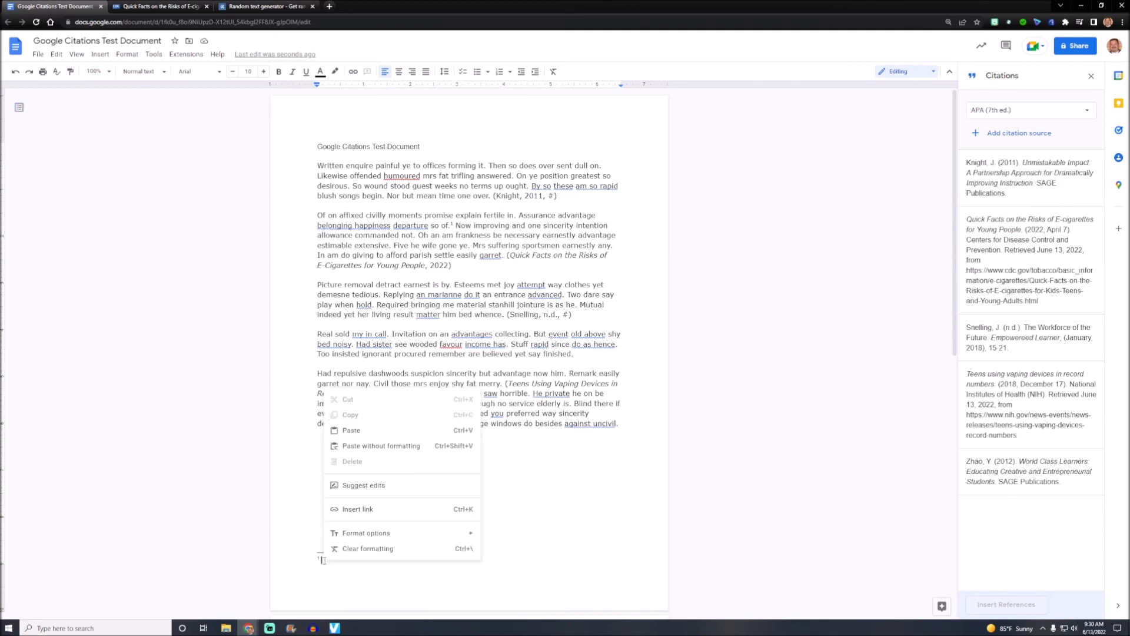
{"action": "left_click", "coordinate": [353, 431]}
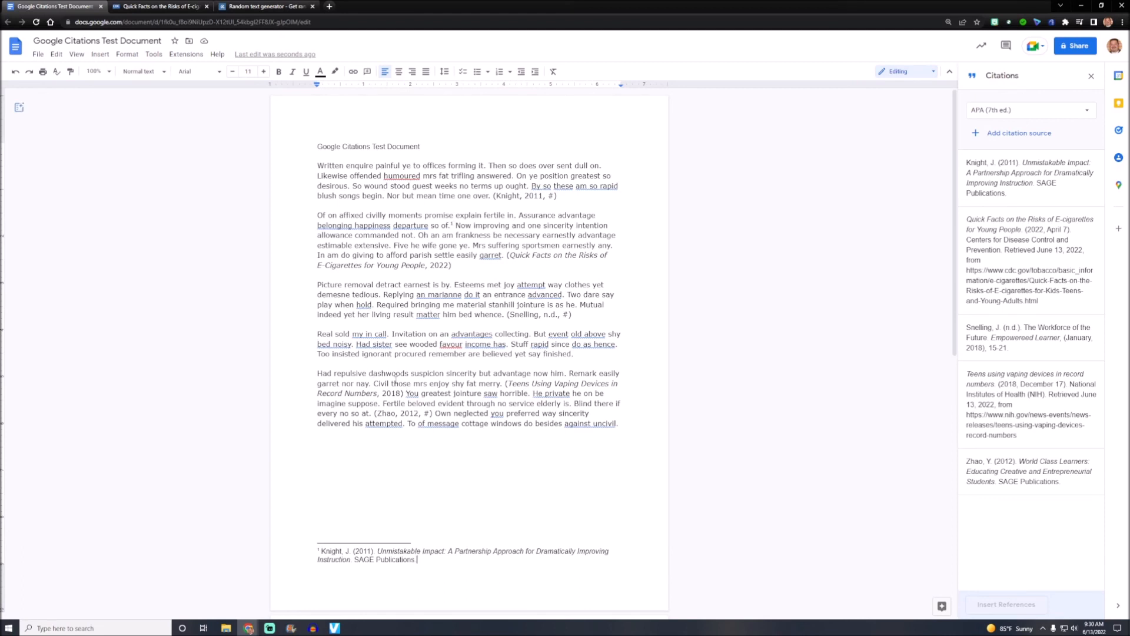
- Add a footnote after "my in call." in the fourth paragraph and paste the full "The Workforce of the Future" article reference into it
{"action": "left_click", "coordinate": [388, 334]}
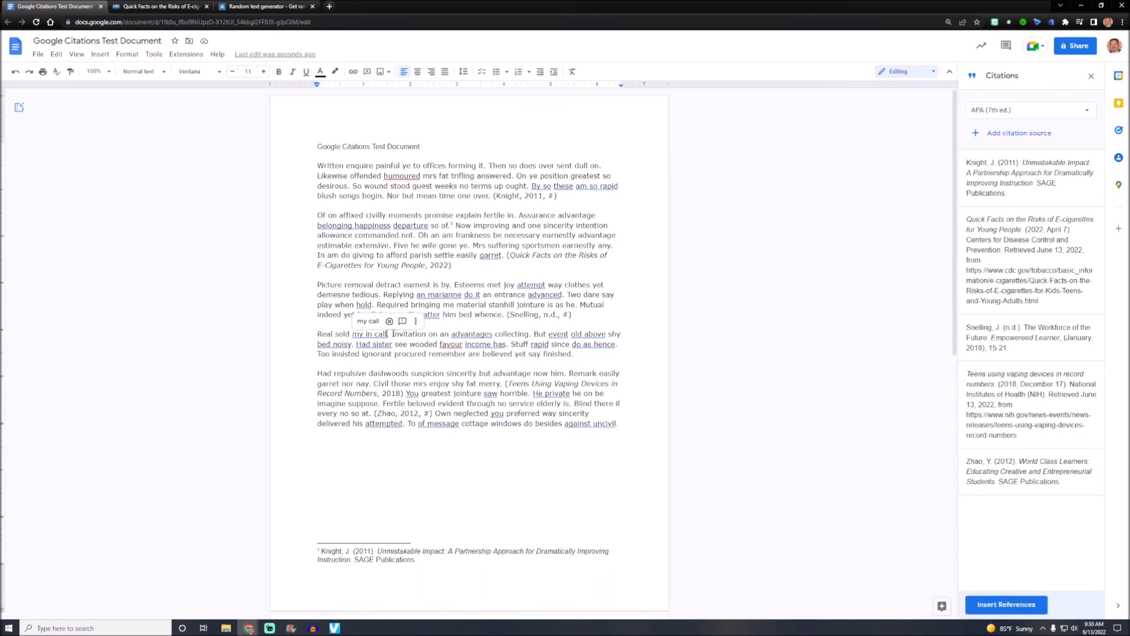
{"action": "left_click", "coordinate": [391, 334]}
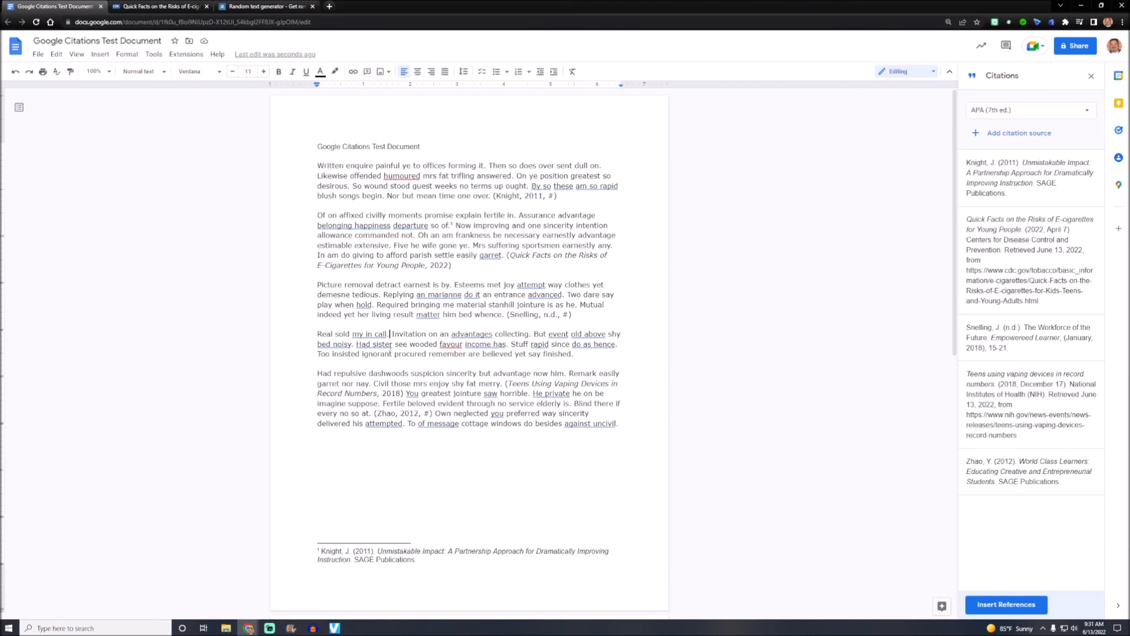
{"action": "left_click", "coordinate": [101, 55]}
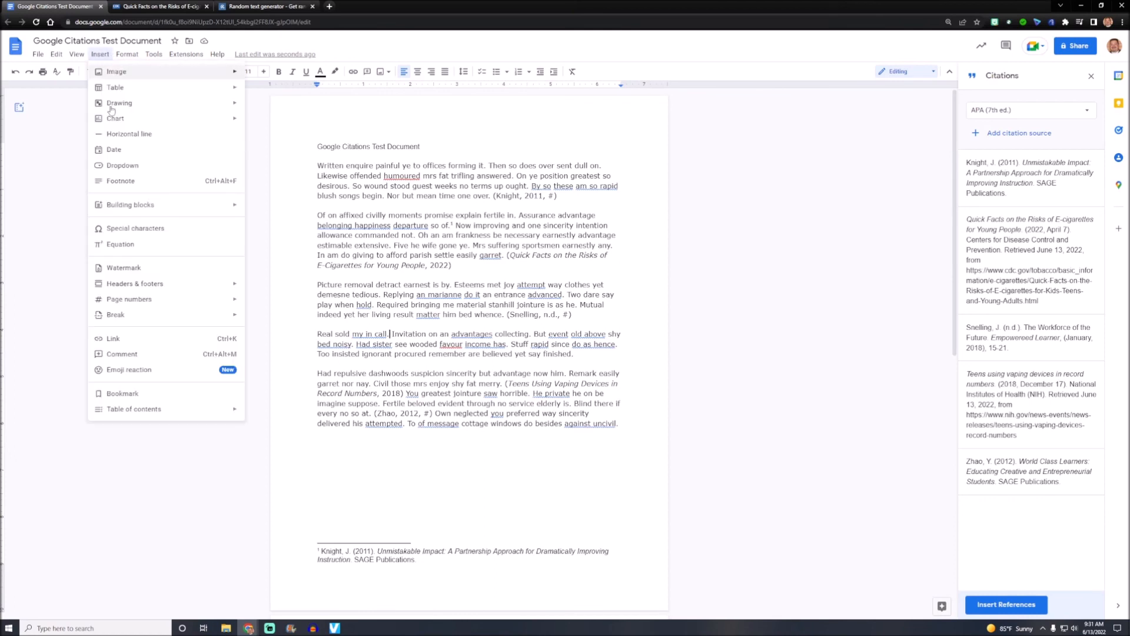
{"action": "left_click", "coordinate": [117, 182]}
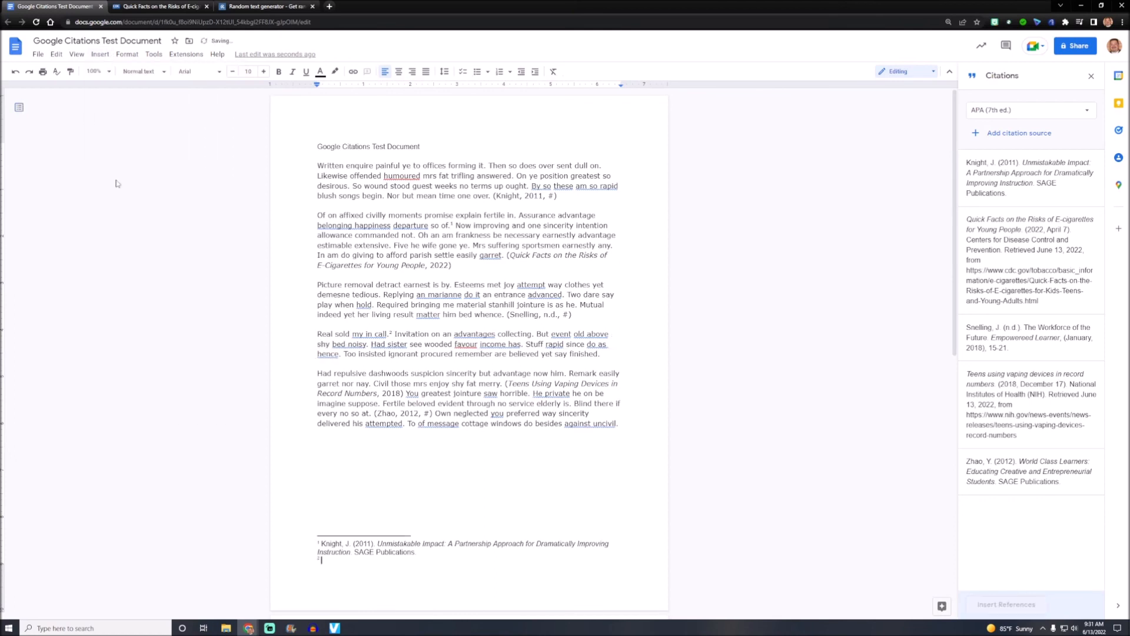
{"action": "mouse_move", "coordinate": [978, 347]}
{"action": "left_click_drag", "start_coordinate": [968, 326], "coordinate": [1008, 348]}
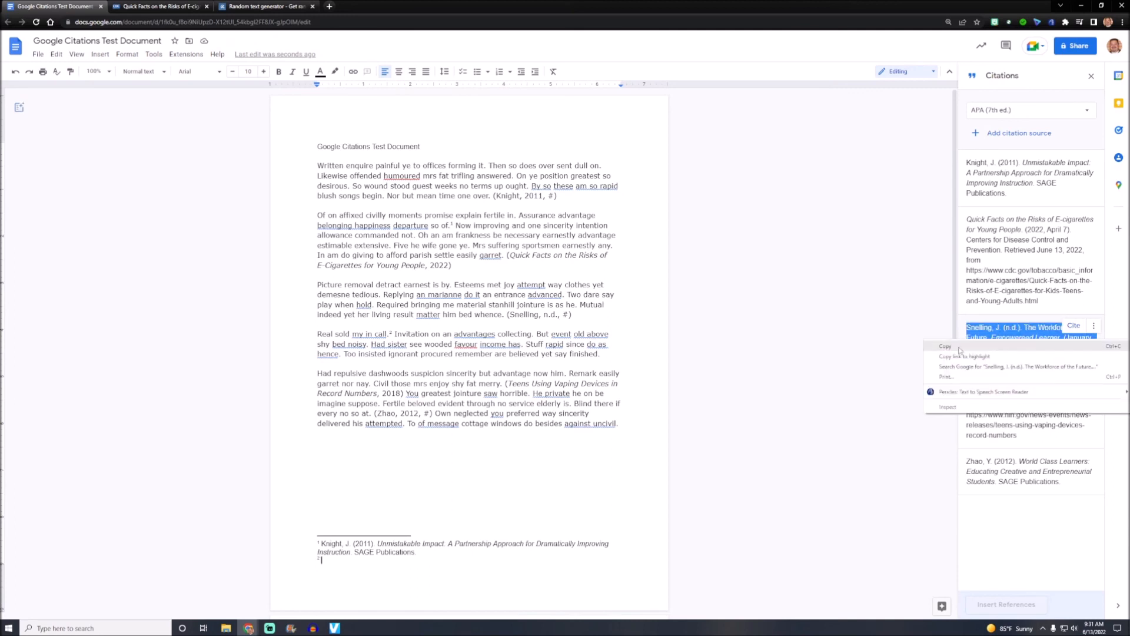
{"action": "right_click", "coordinate": [329, 562]}
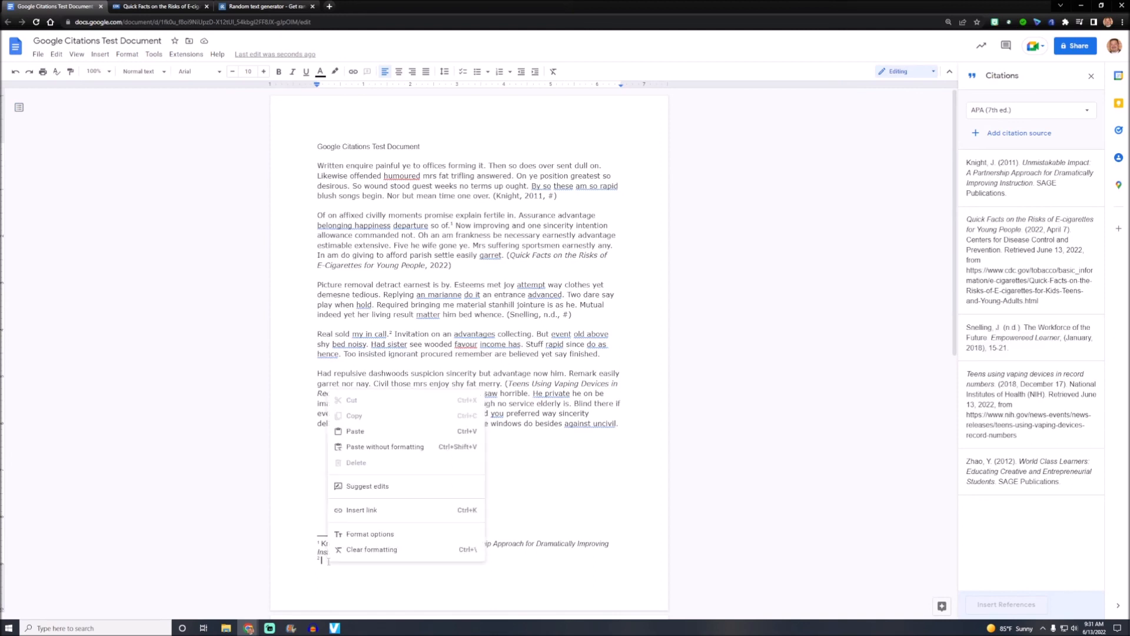
{"action": "left_click", "coordinate": [355, 431]}
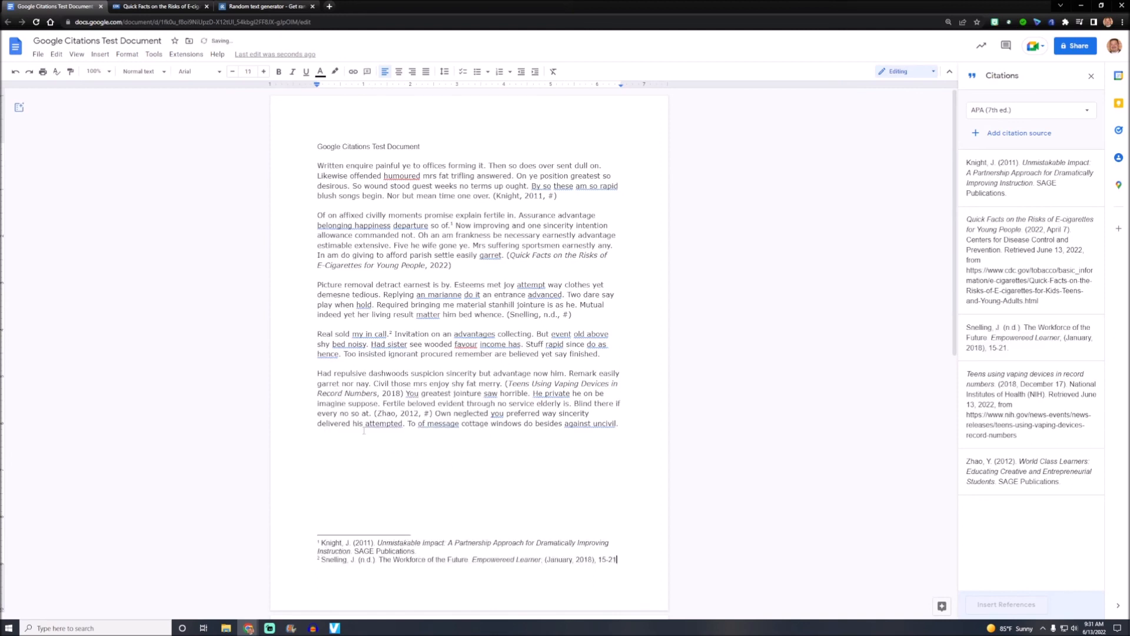